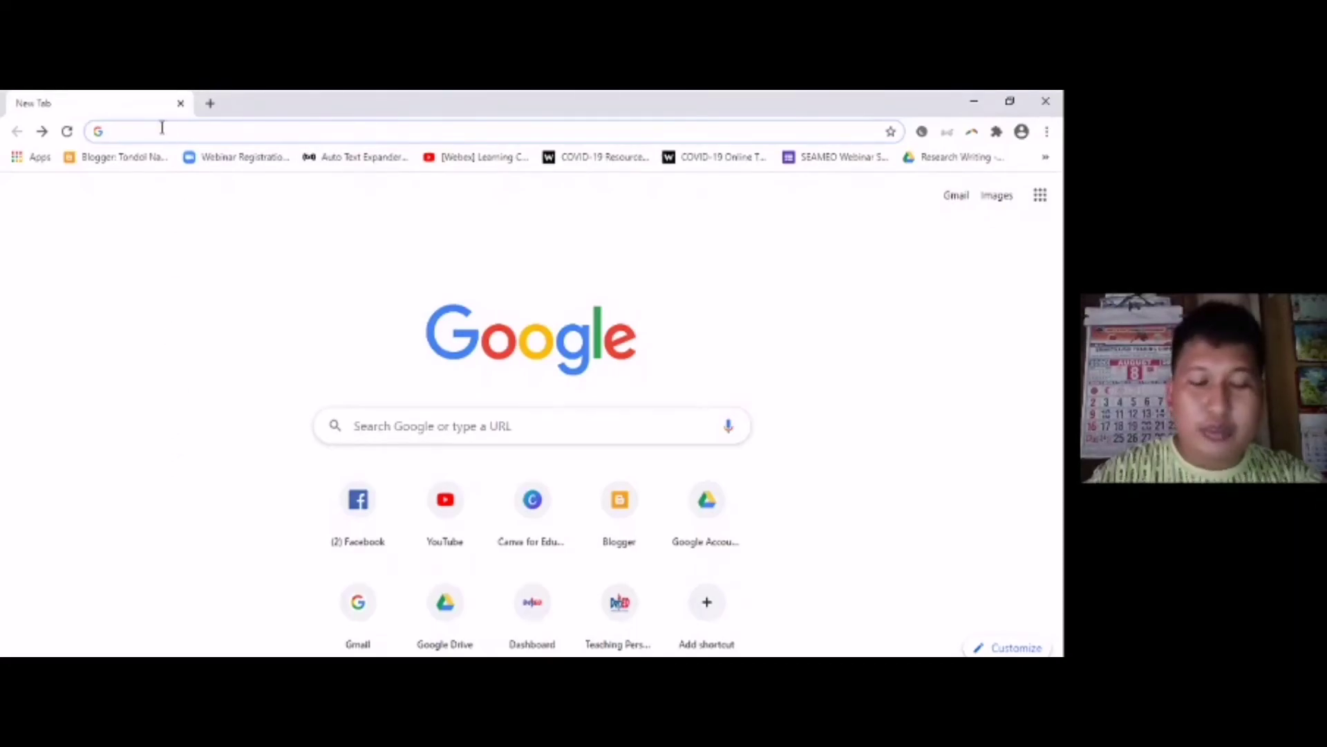
- Search Google for 'gmail' without the .com completion and scroll through the results
text(gmail)
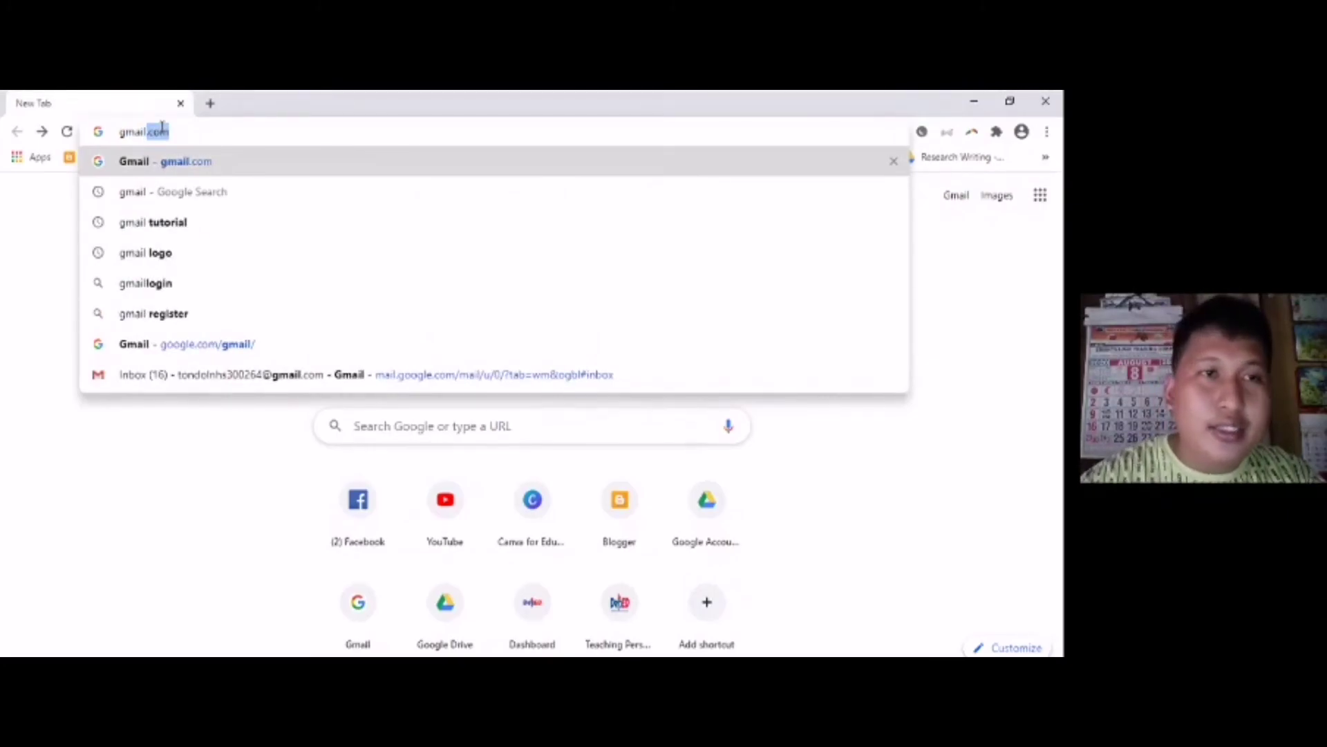
key(BackSpace)
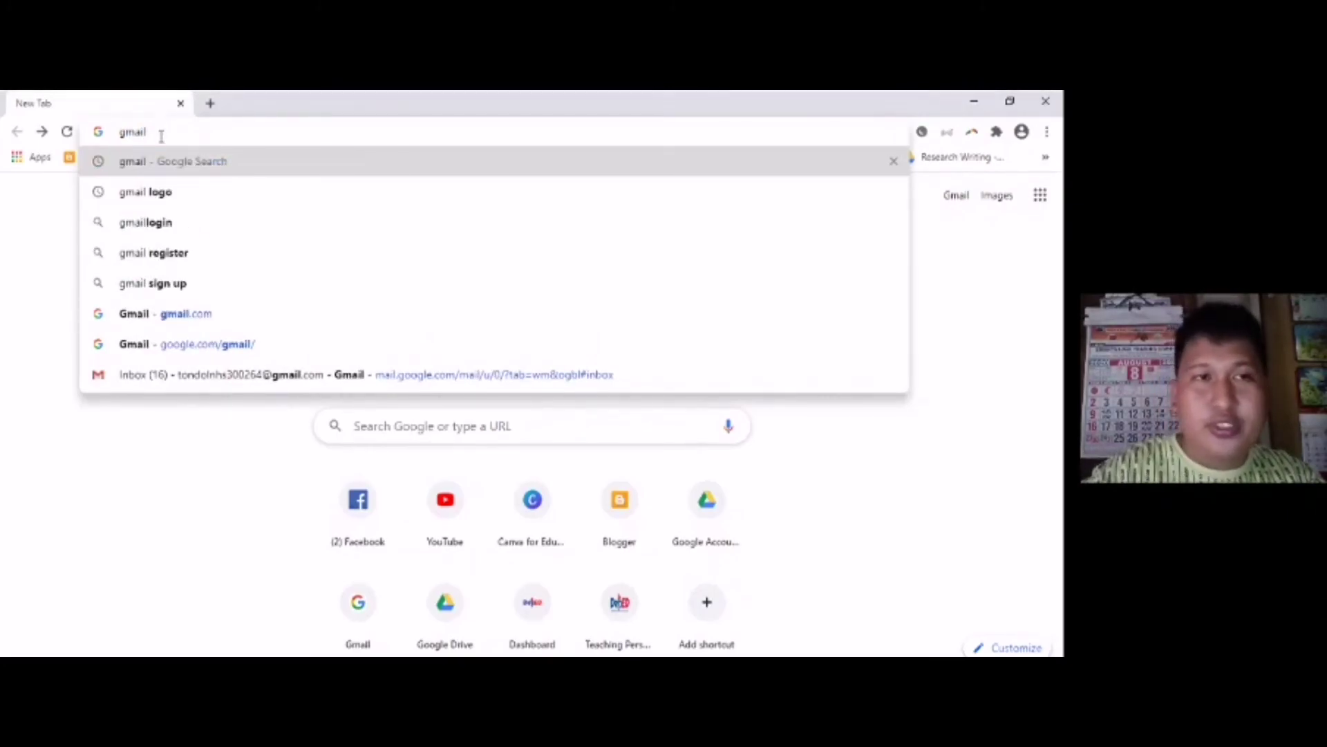
click(169, 160)
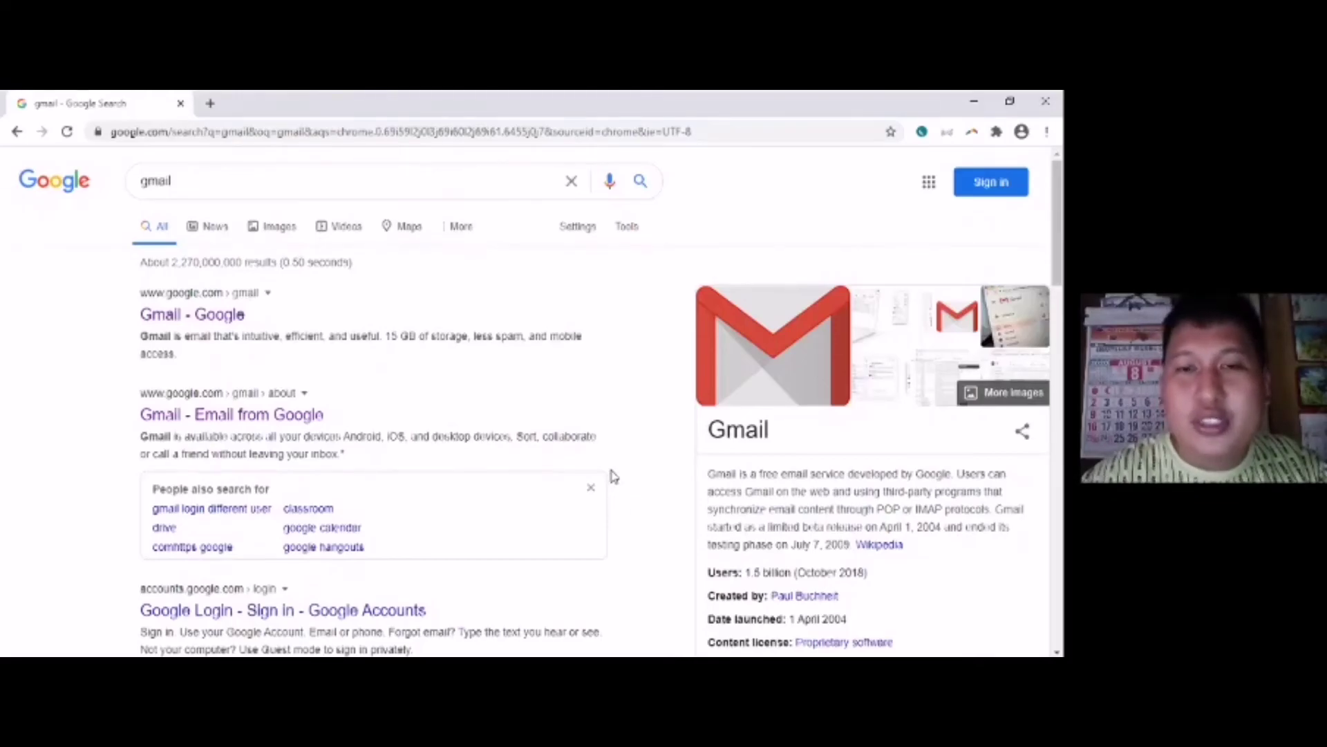
scroll(501, 459, down, 5)
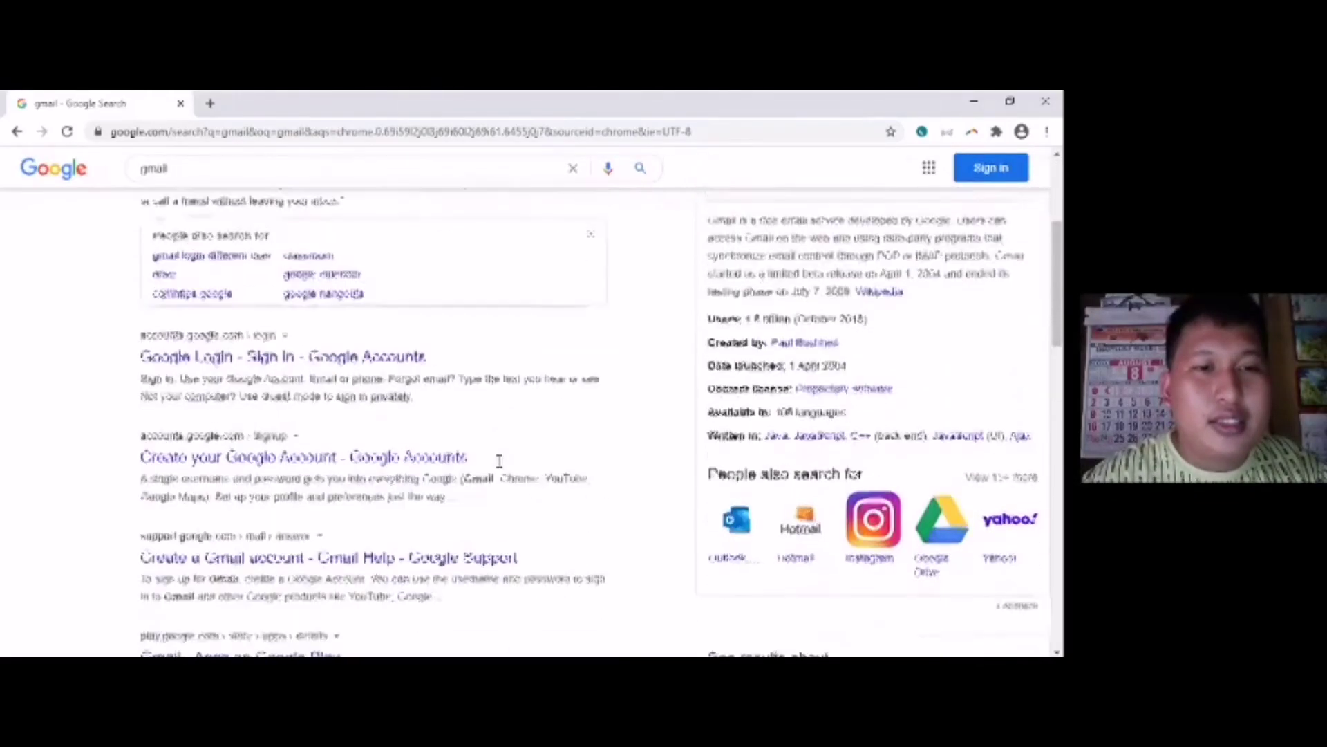
scroll(499, 461, down, 5)
scroll(499, 461, up, 8)
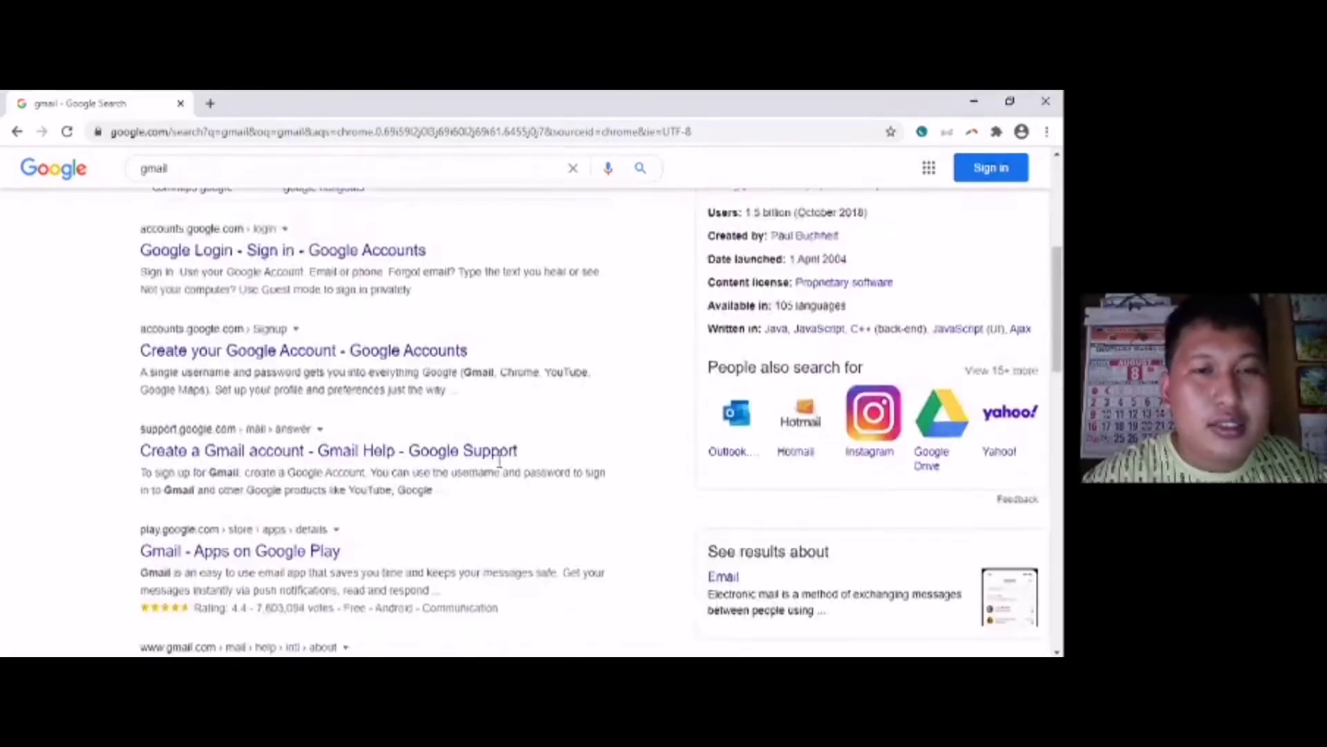
scroll(499, 461, up, 2)
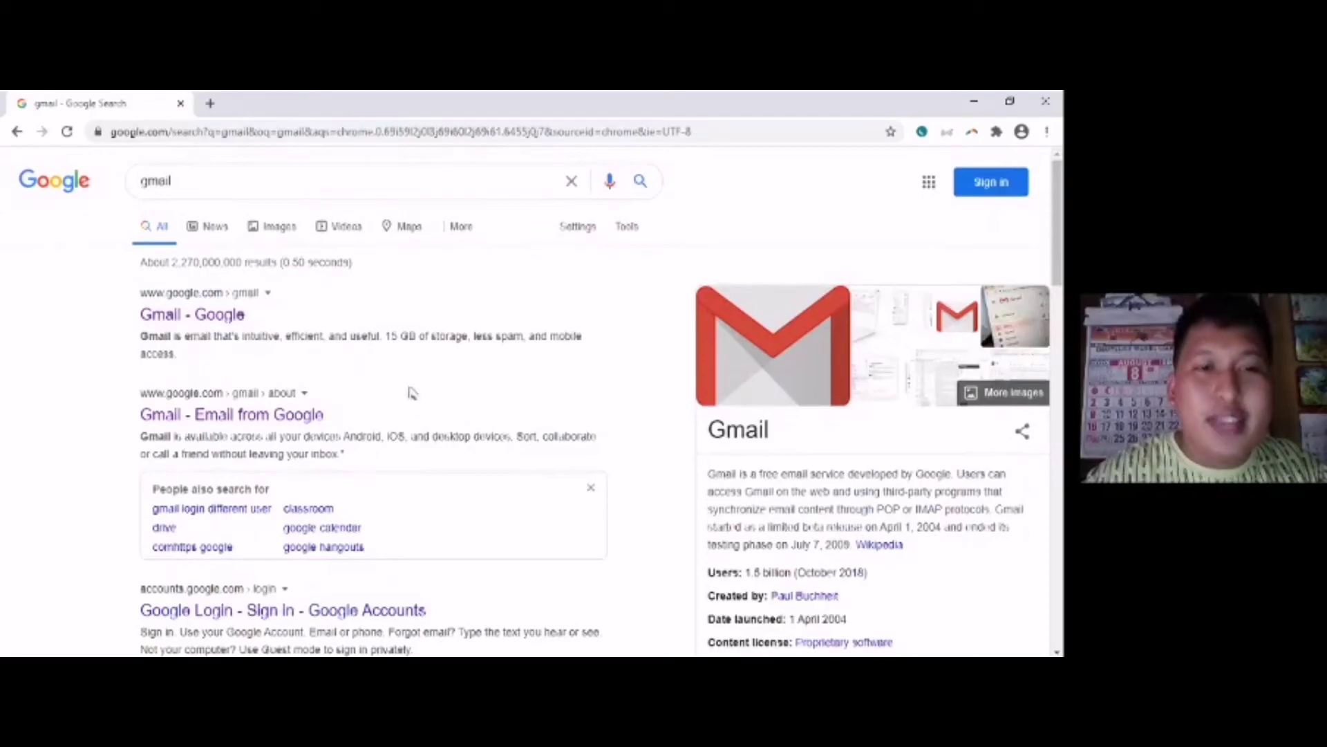
- Open the 'Gmail - Email from Google' page, browse its feature slides, and choose Create an account
click(240, 416)
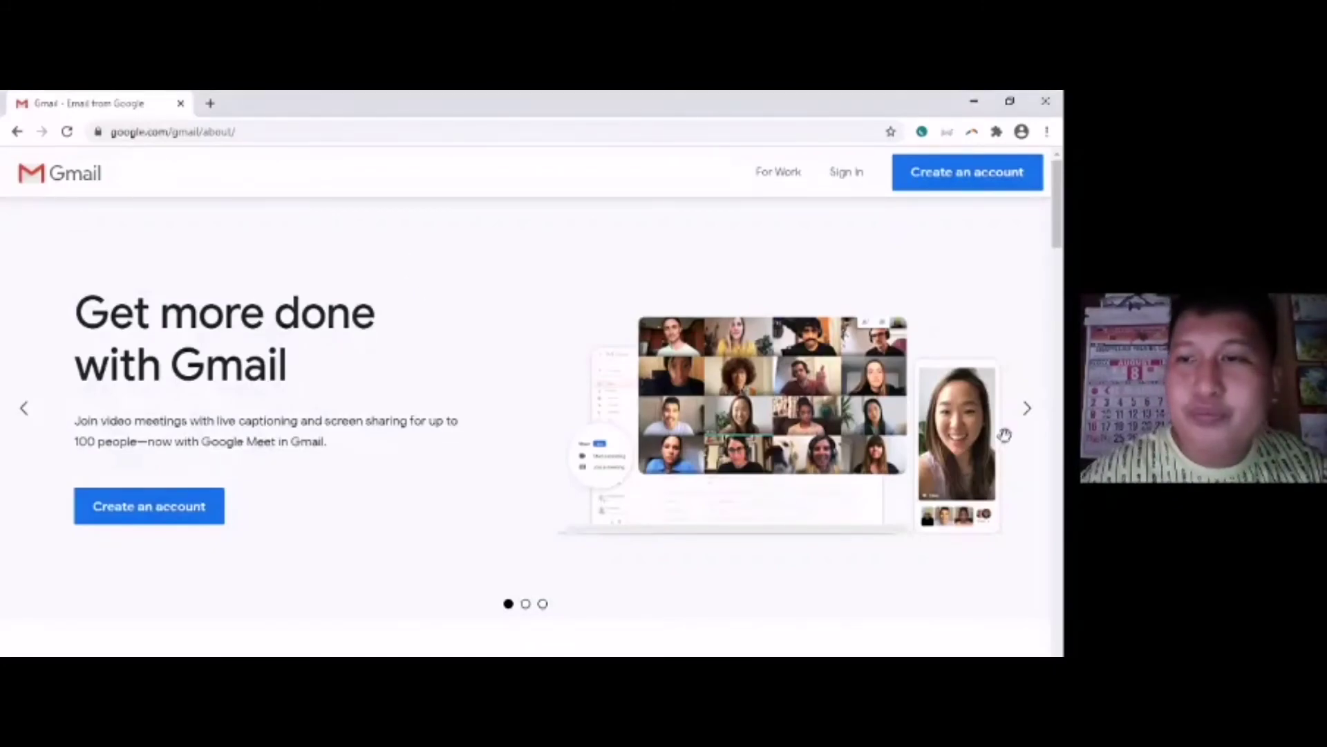
click(1027, 412)
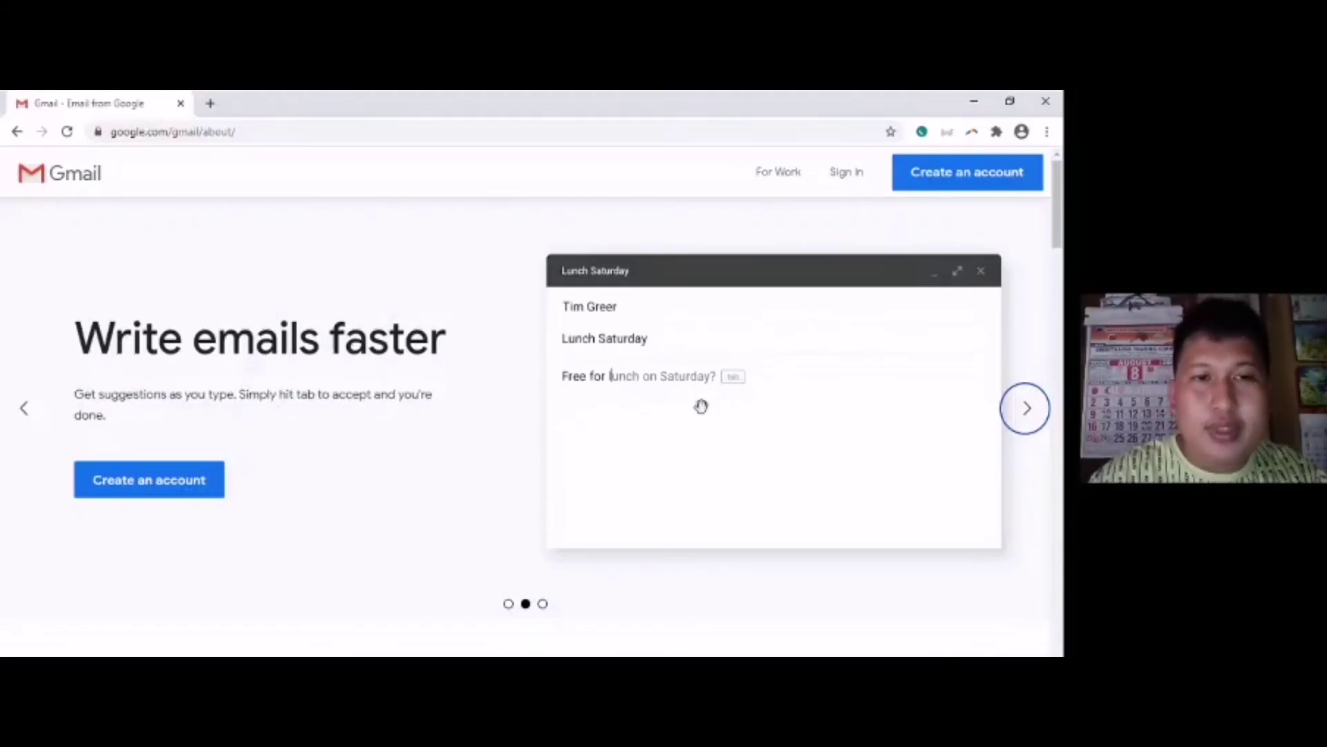
click(1034, 425)
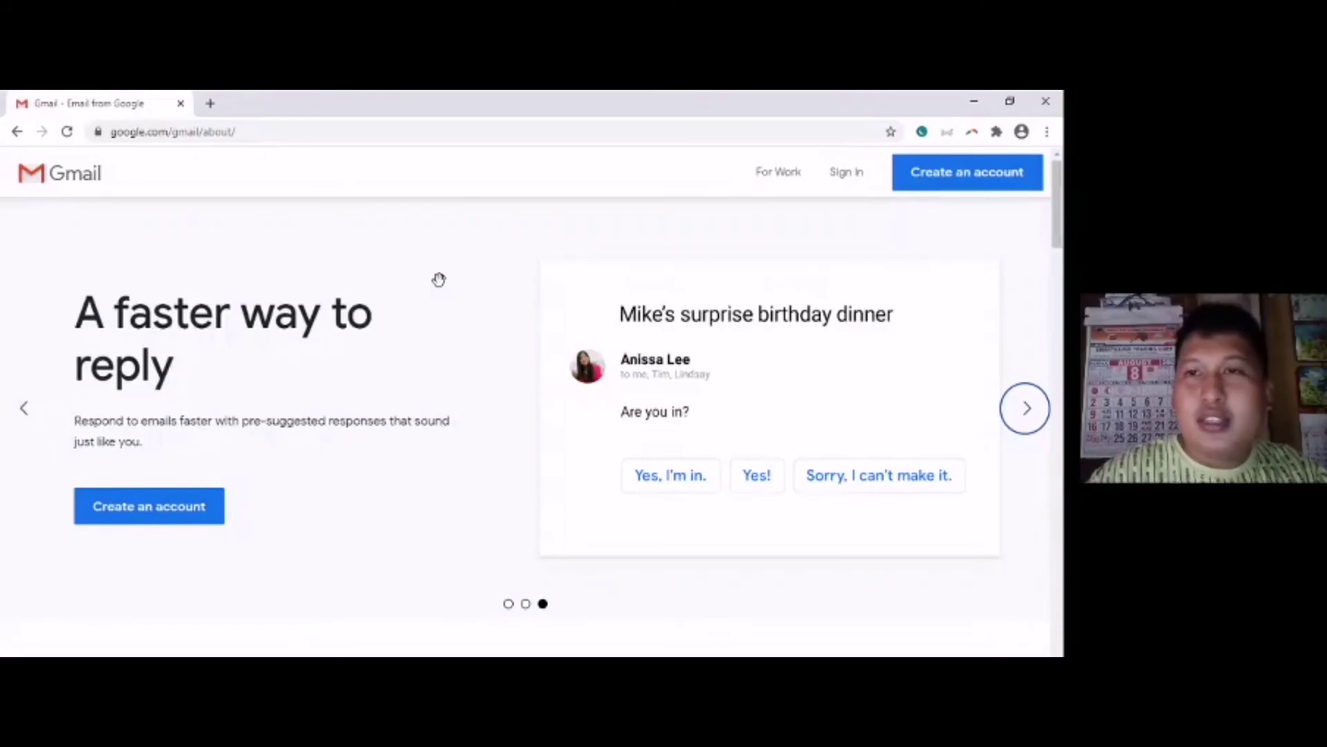
click(957, 185)
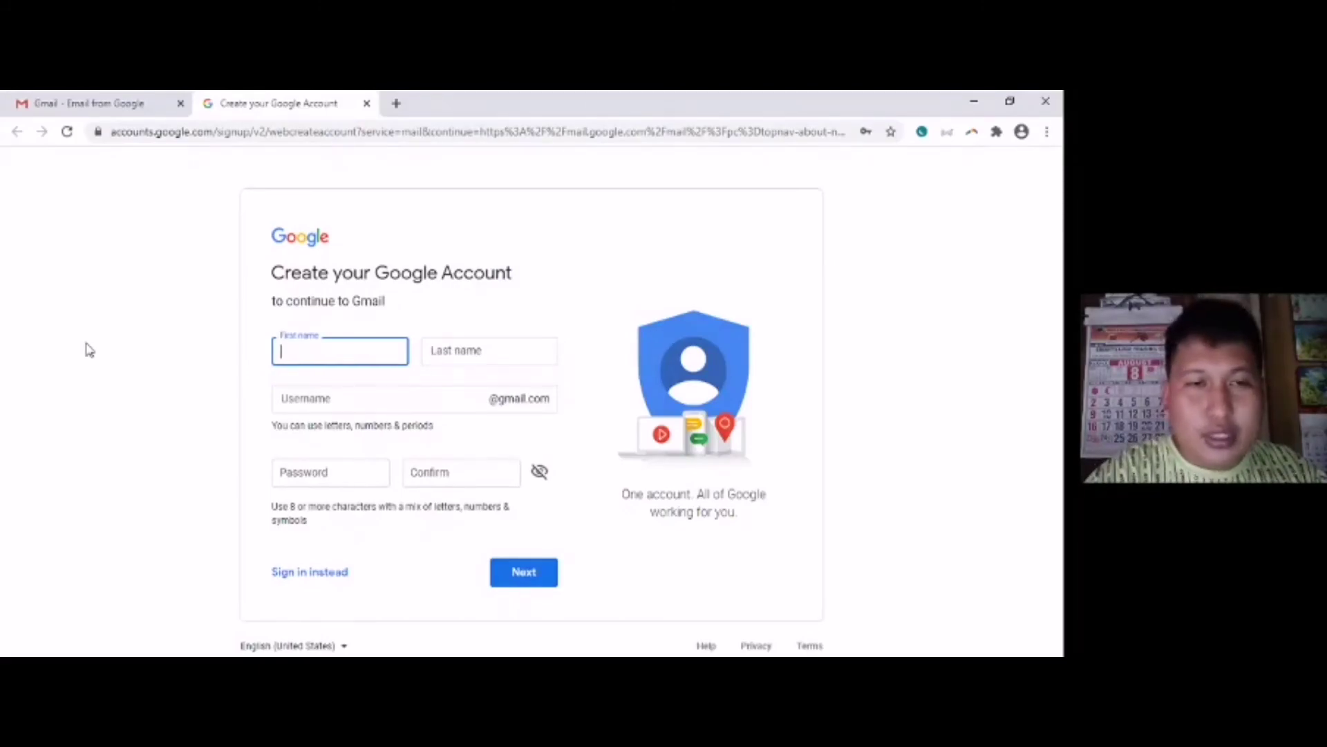
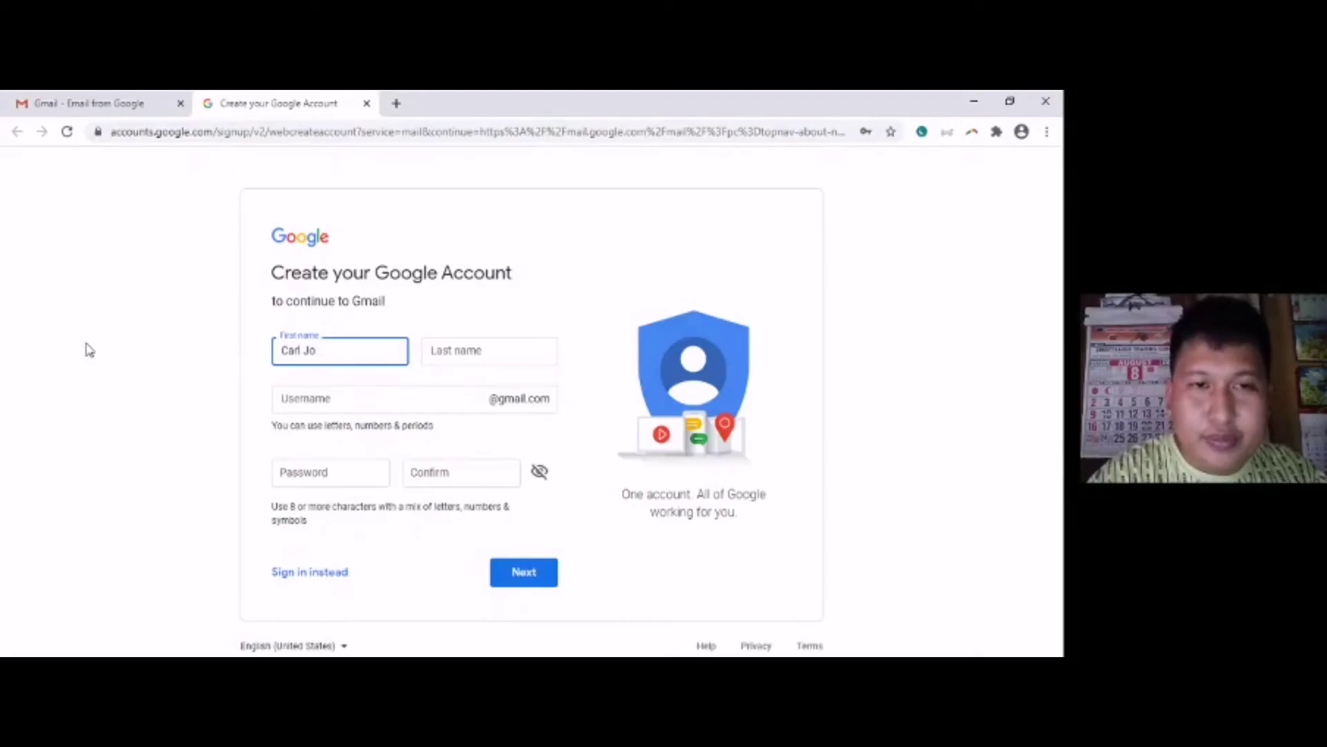
- Enter the account holder's first name and surname on the sign-up form
text(hn)
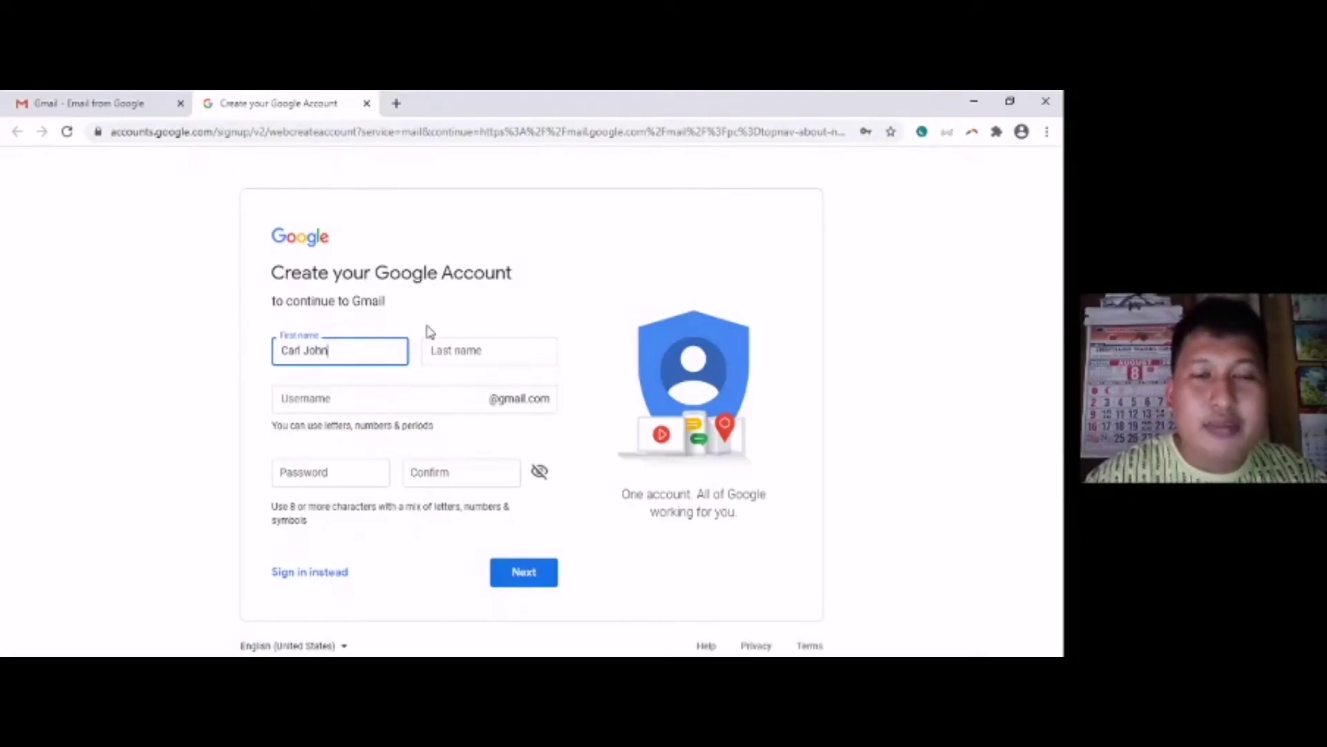
click(450, 349)
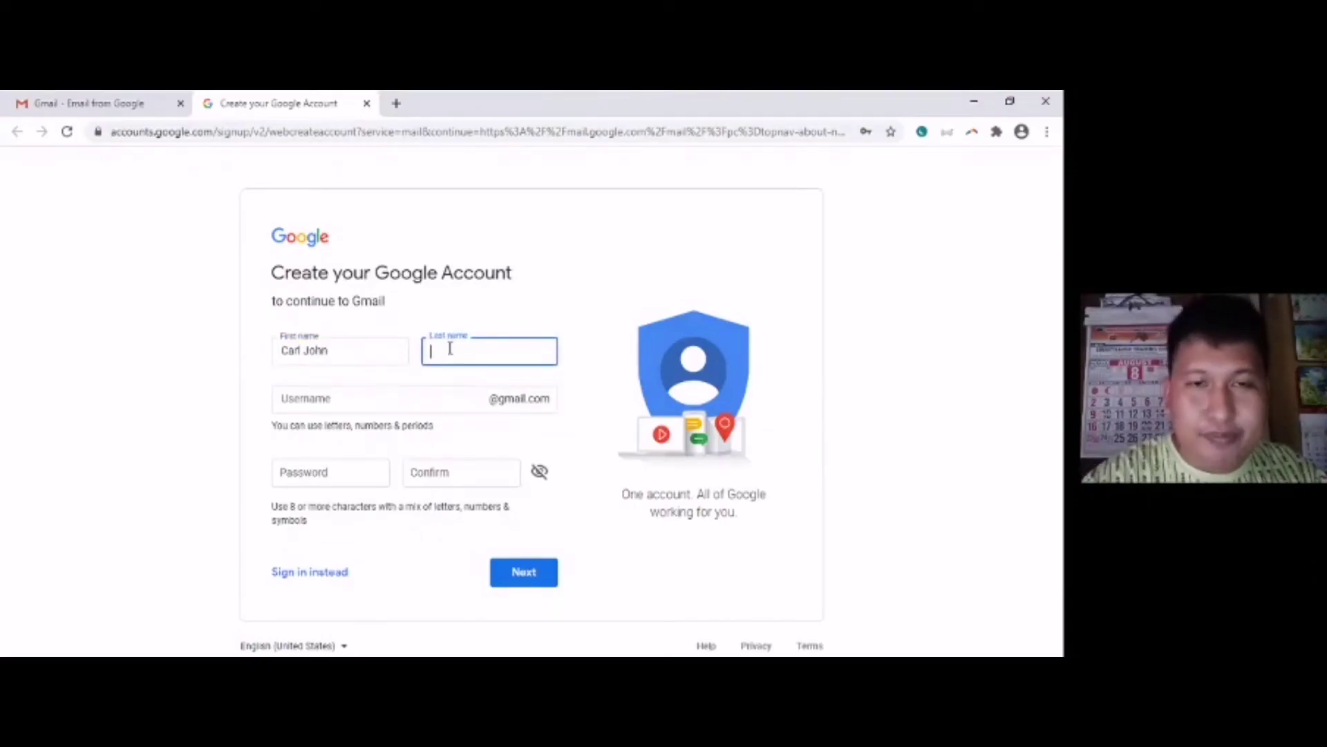
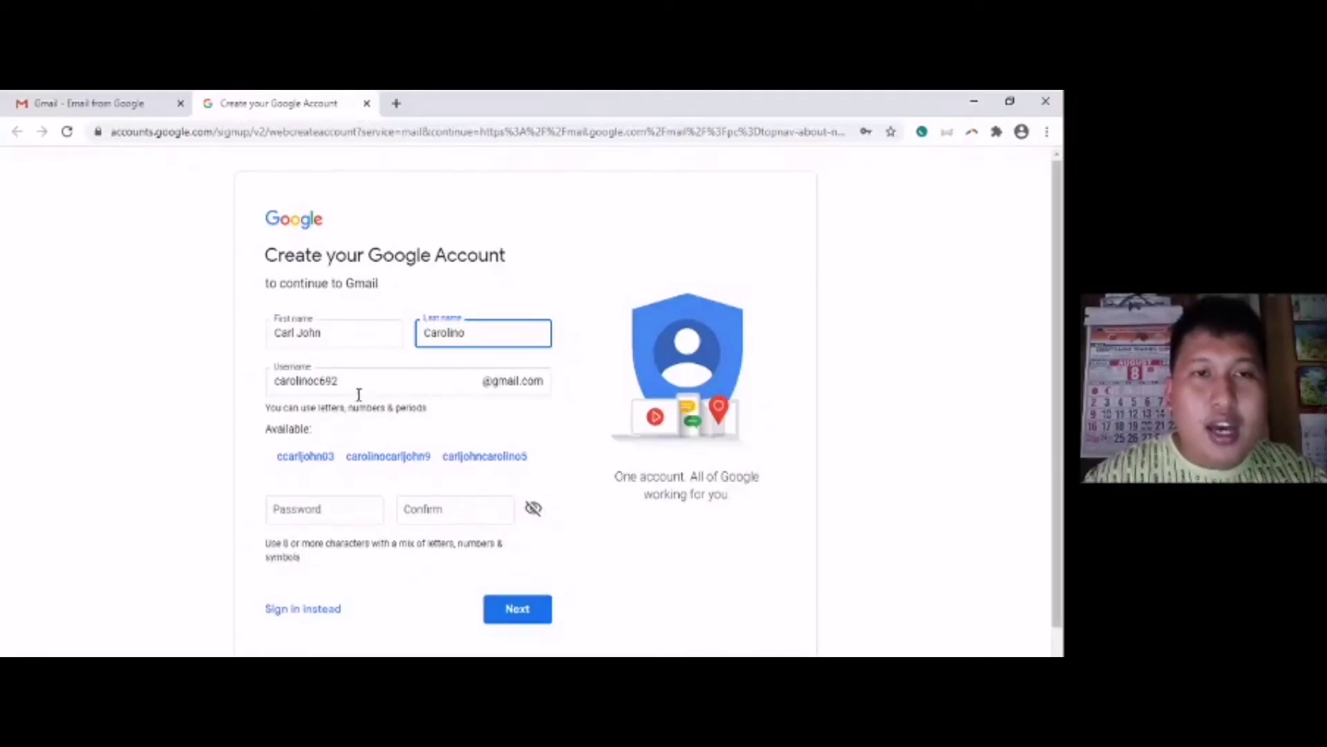
click(365, 384)
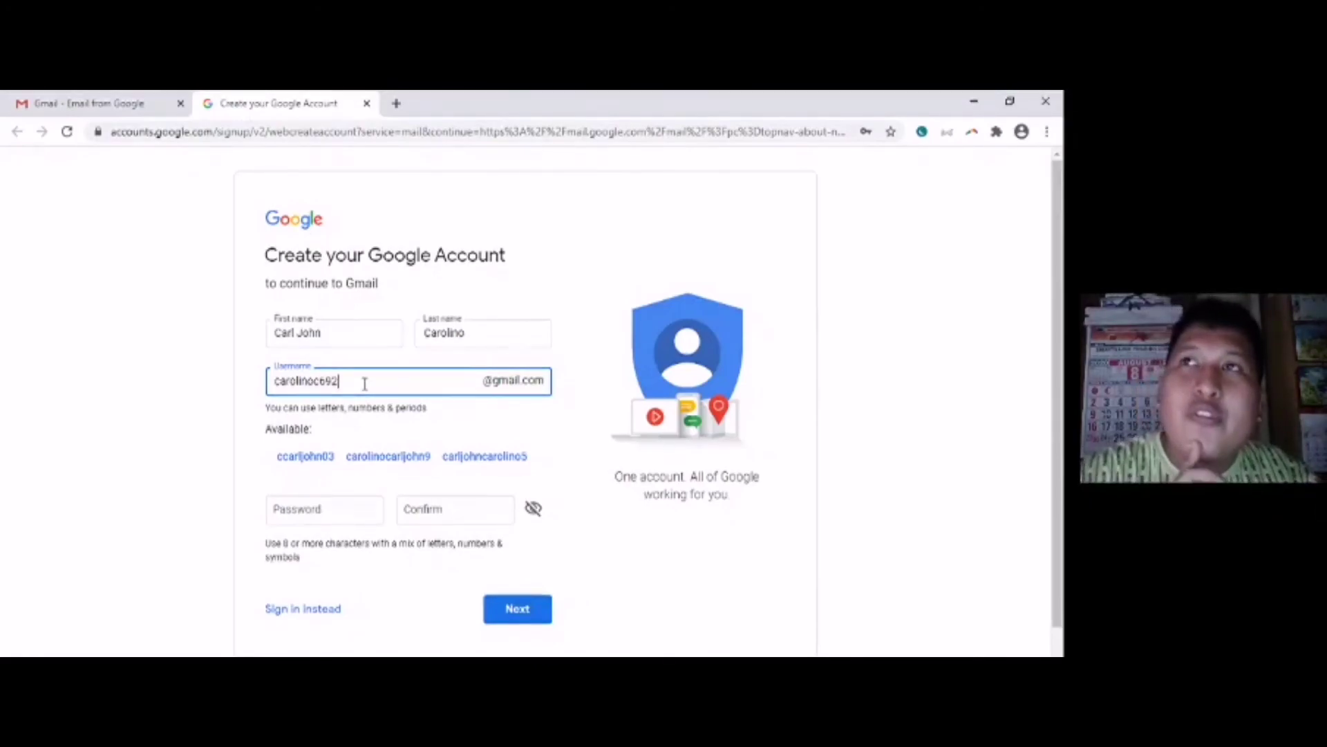
- Replace the suggested username with a custom Gmail username, then go to the Password field
key(BackSpace)
key(BackSpace)
key(BackSpace)
key(BackSpace)
key(BackSpace)
key(BackSpace)
key(BackSpace)
key(BackSpace)
key(BackSpace)
key(BackSpace)
key(BackSpace)
key(BackSpace)
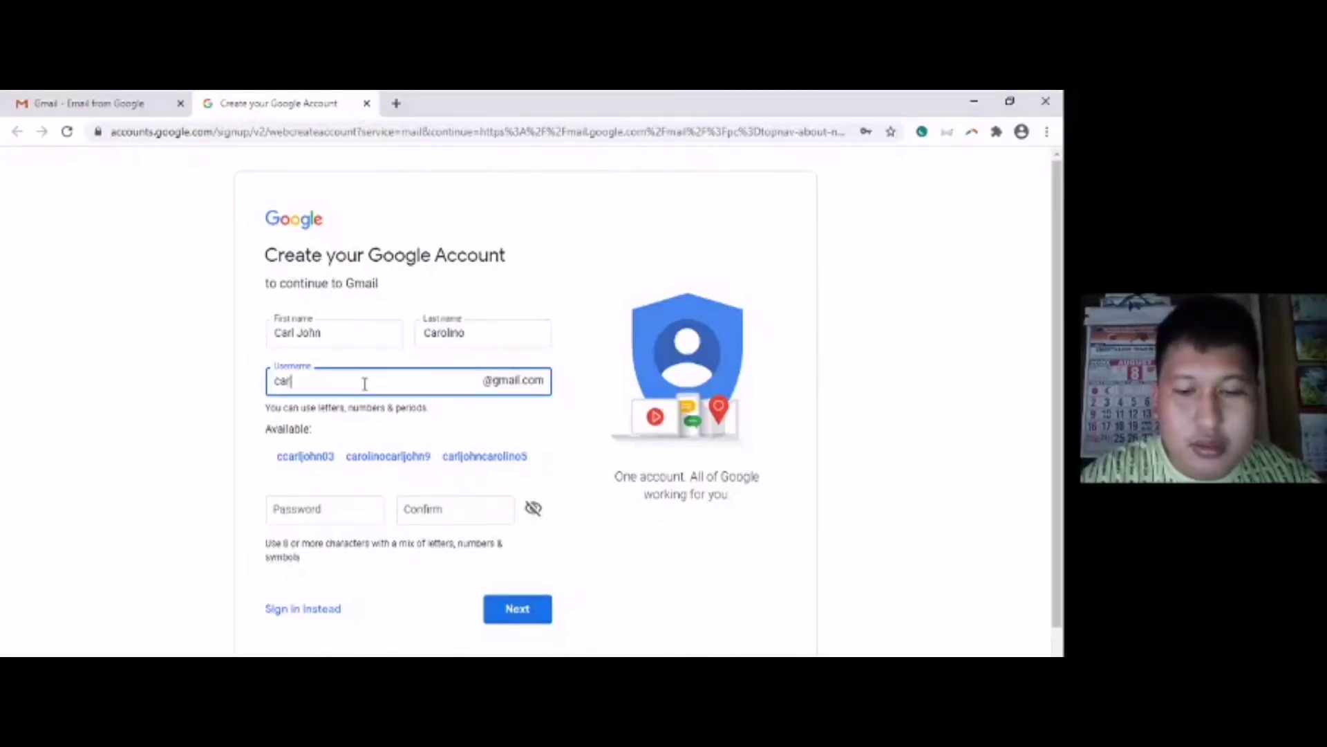
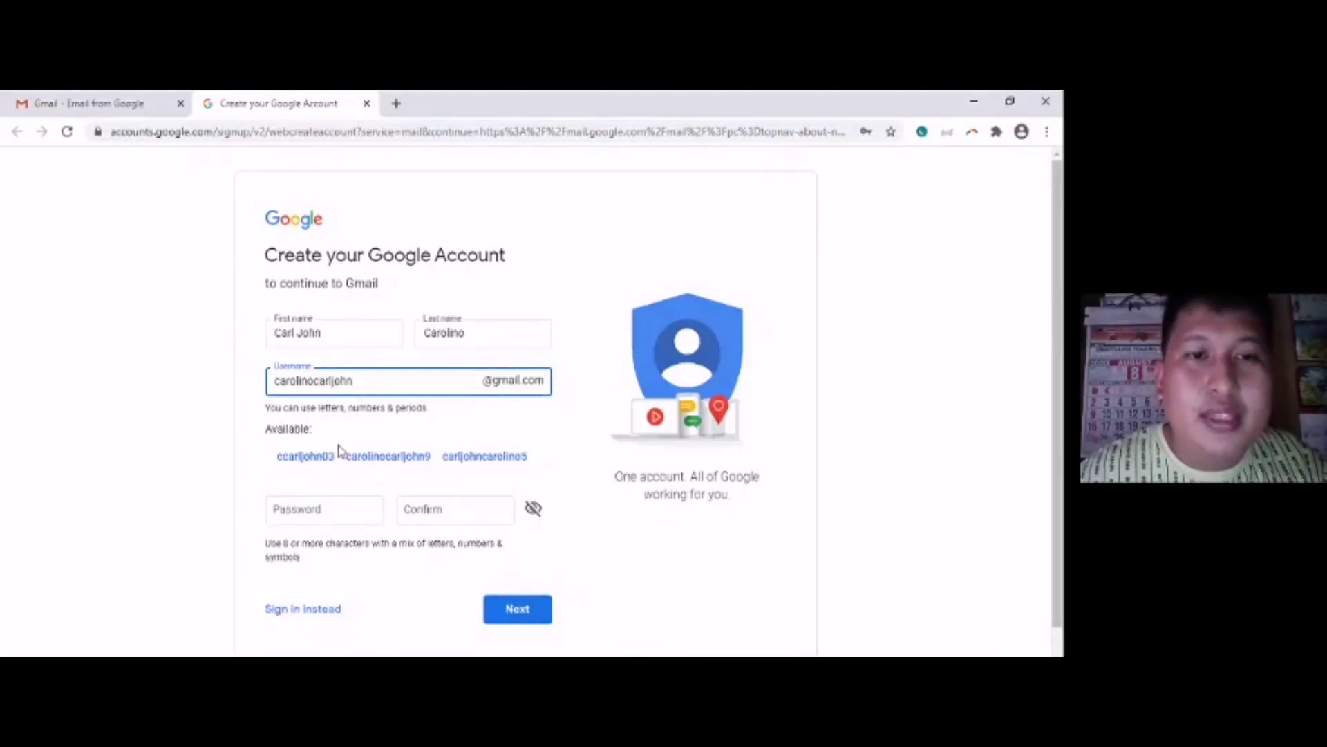
click(307, 510)
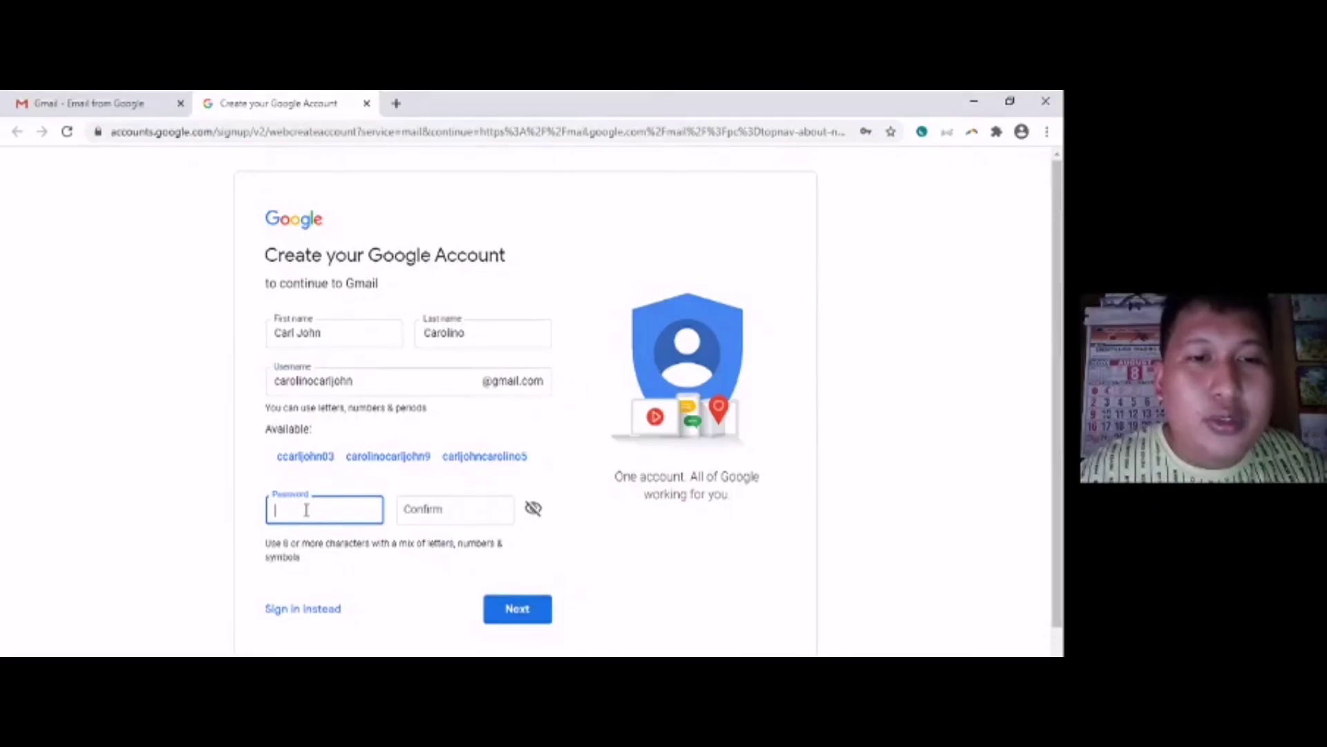
- Enter the account password and repeat the same password in the Confirm field
click(138, 499)
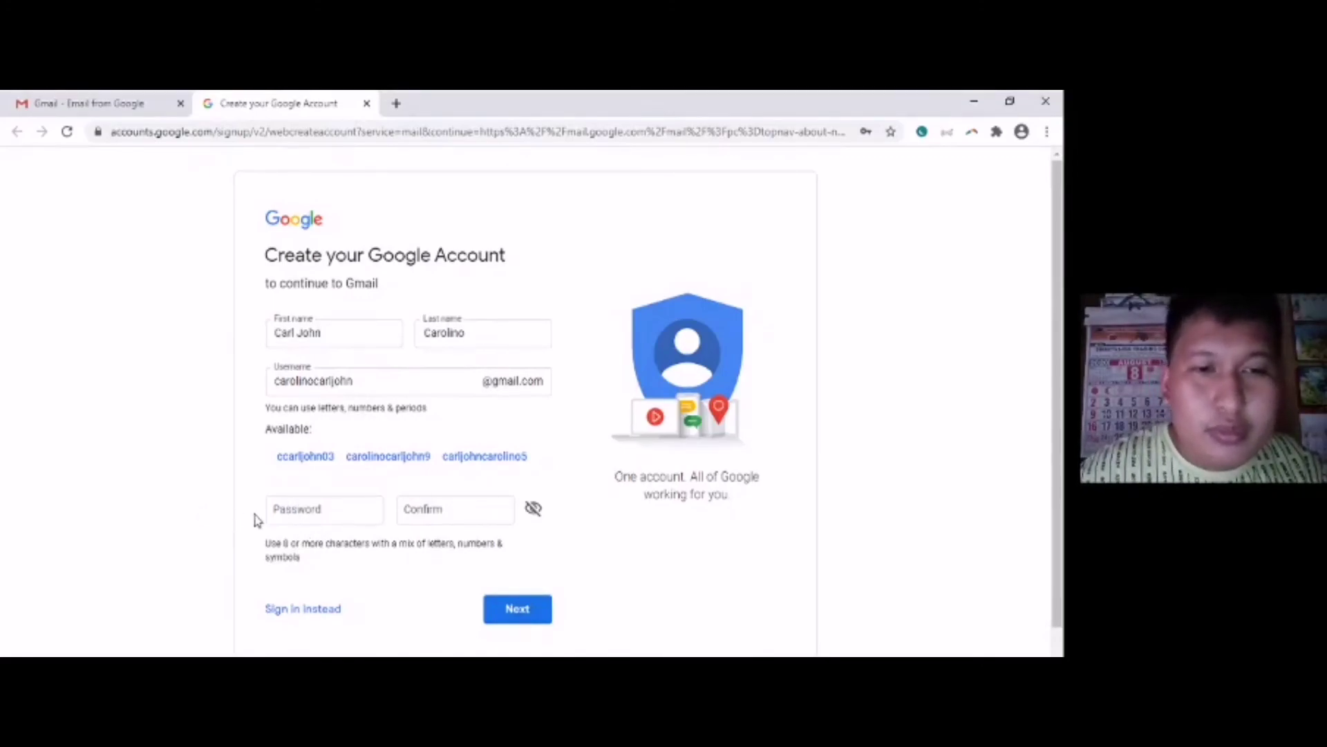
click(293, 511)
text(****)
key(BackSpace)
key(BackSpace)
key(BackSpace)
key(BackSpace)
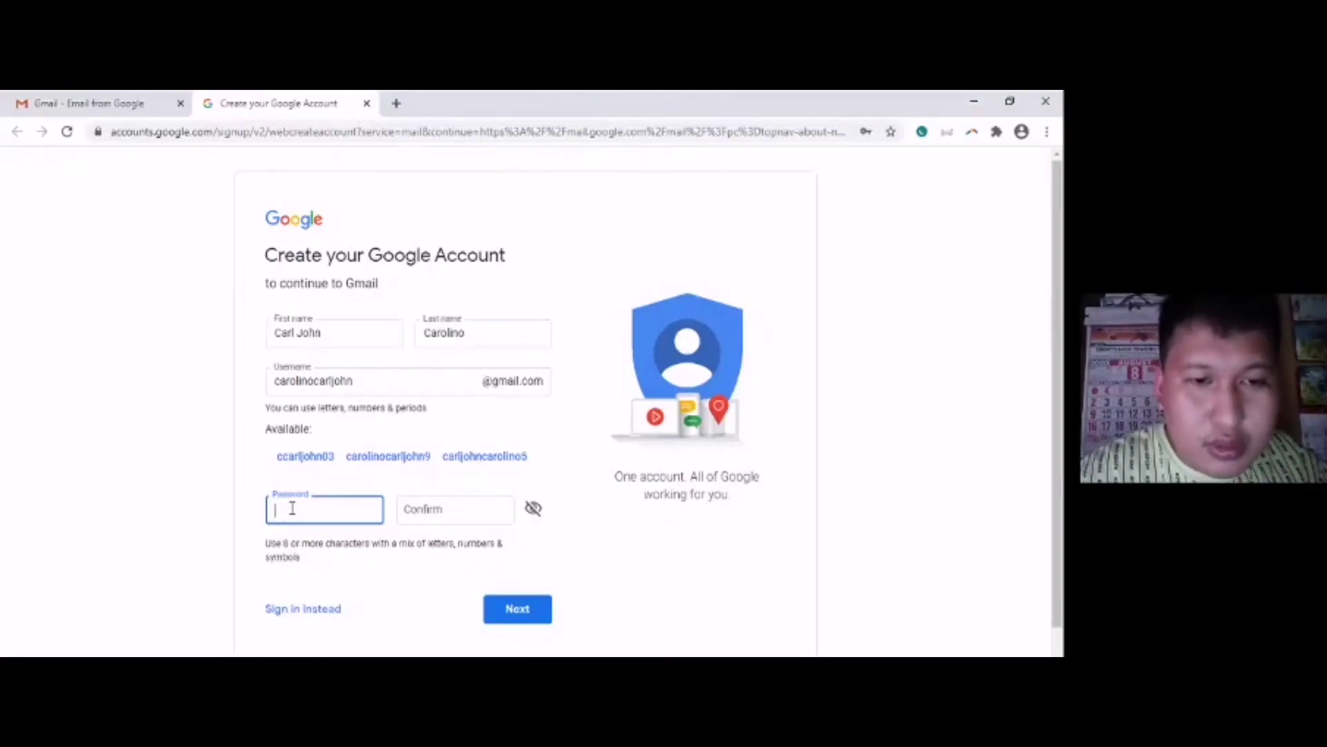
text(****************)
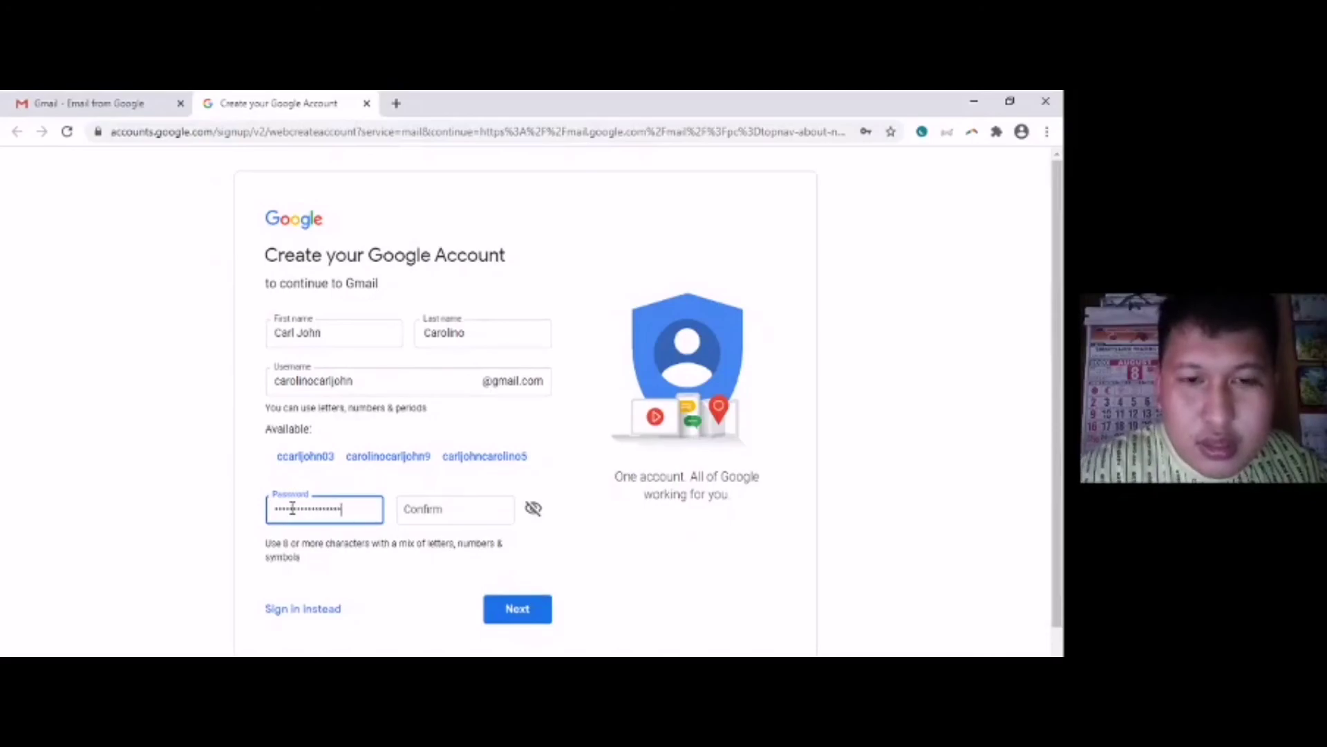
text(*)
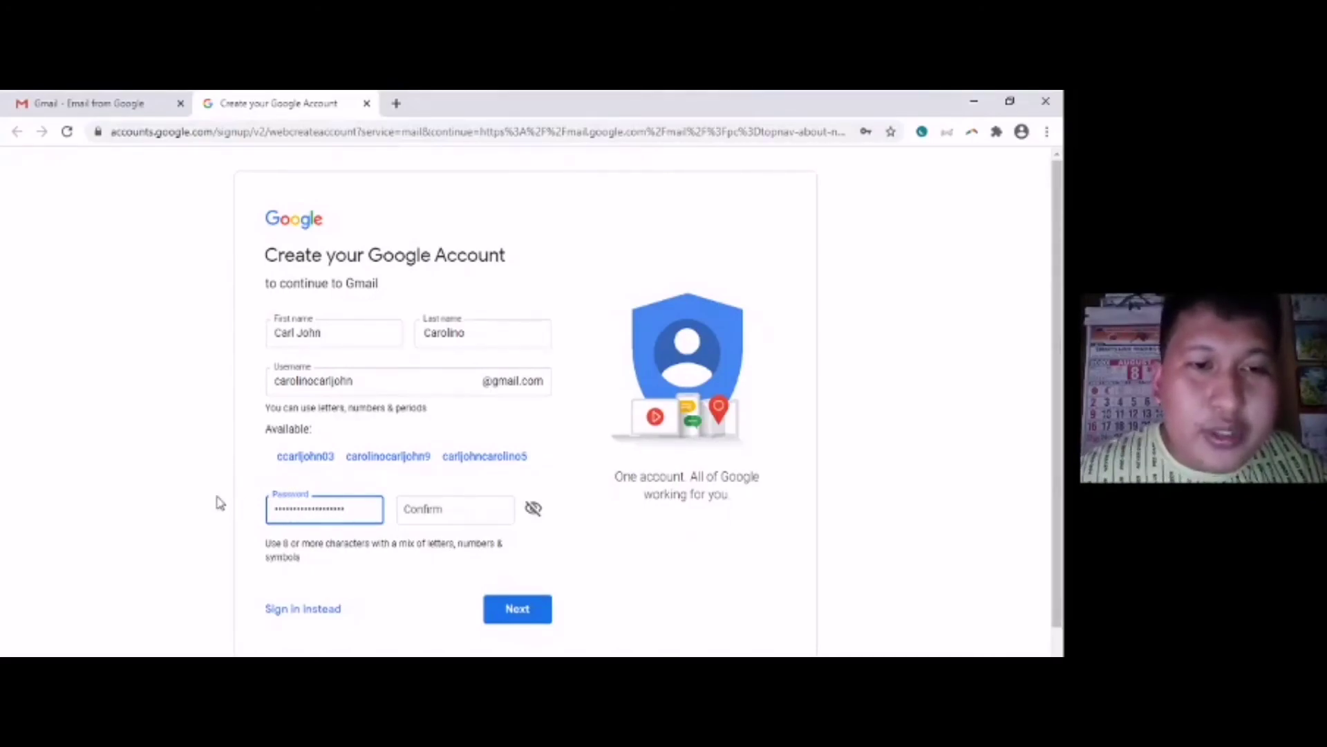
click(471, 510)
text(*************)
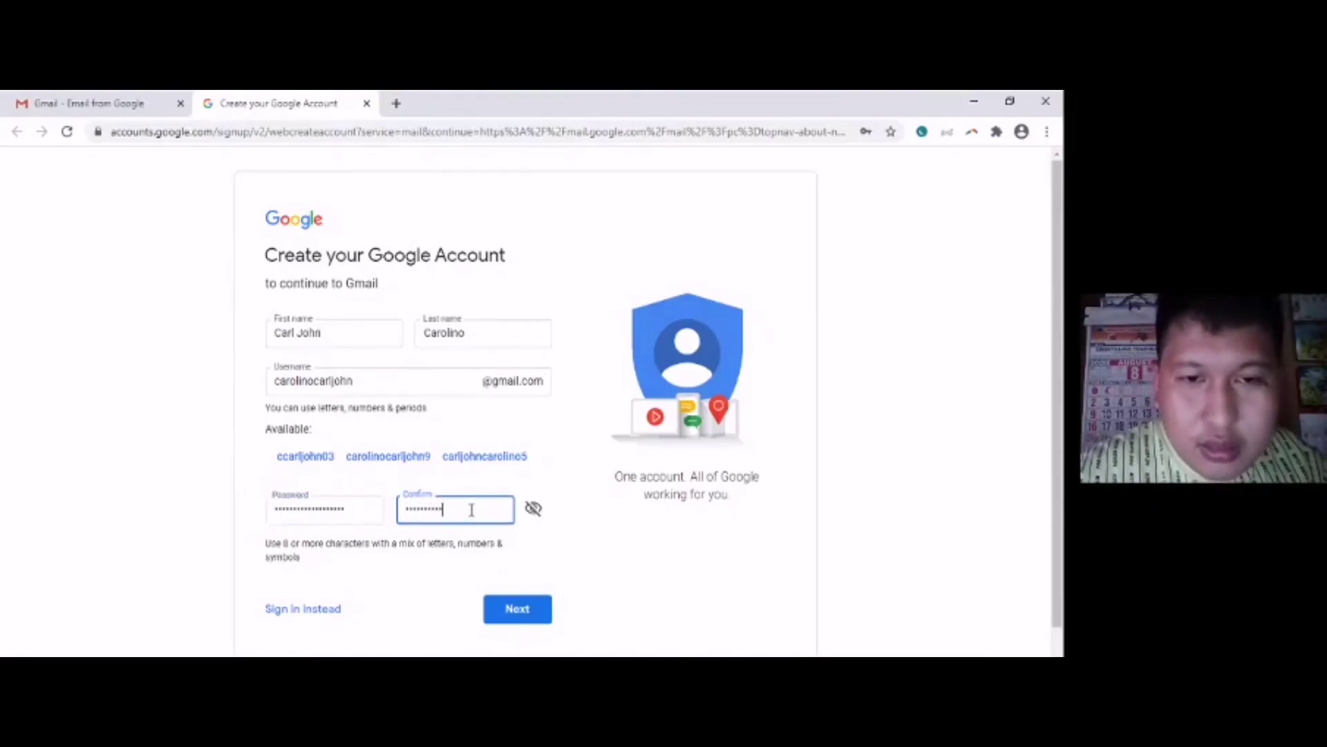
text(******)
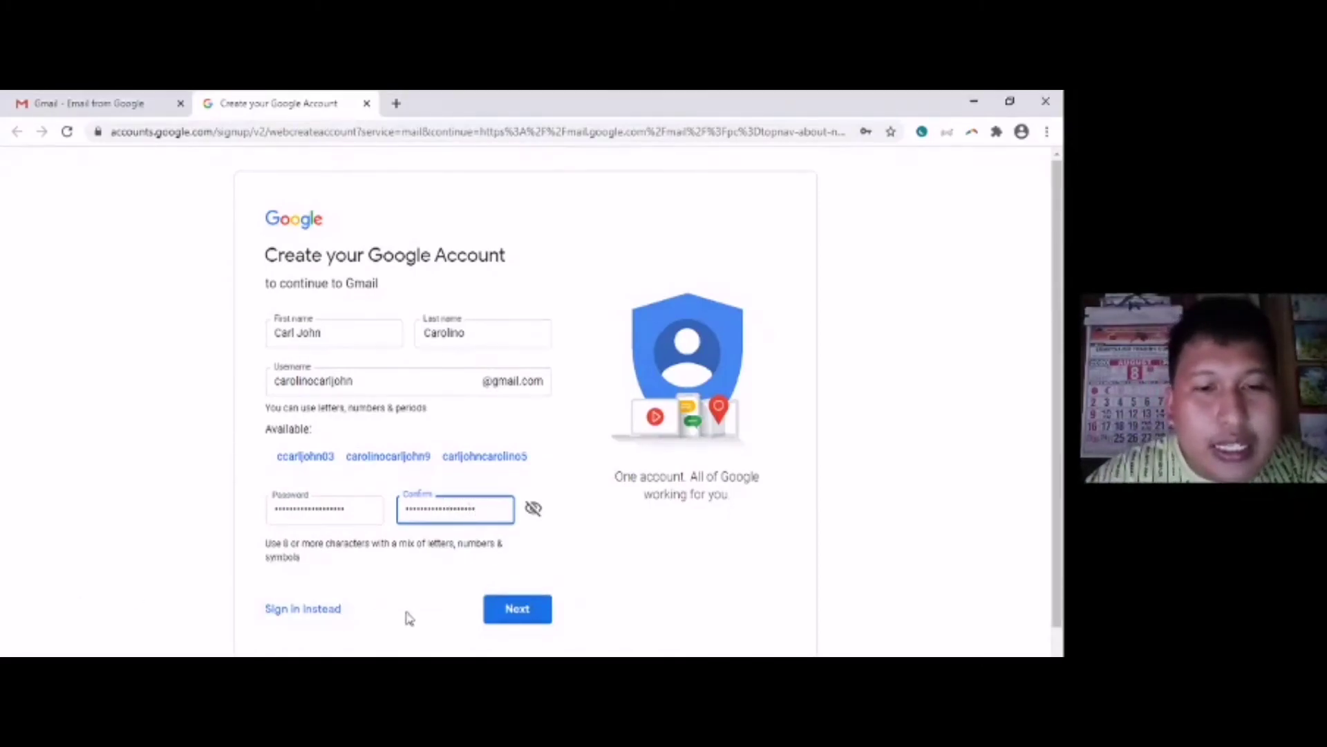
- Submit the form and clear the username that was rejected as already taken
click(491, 608)
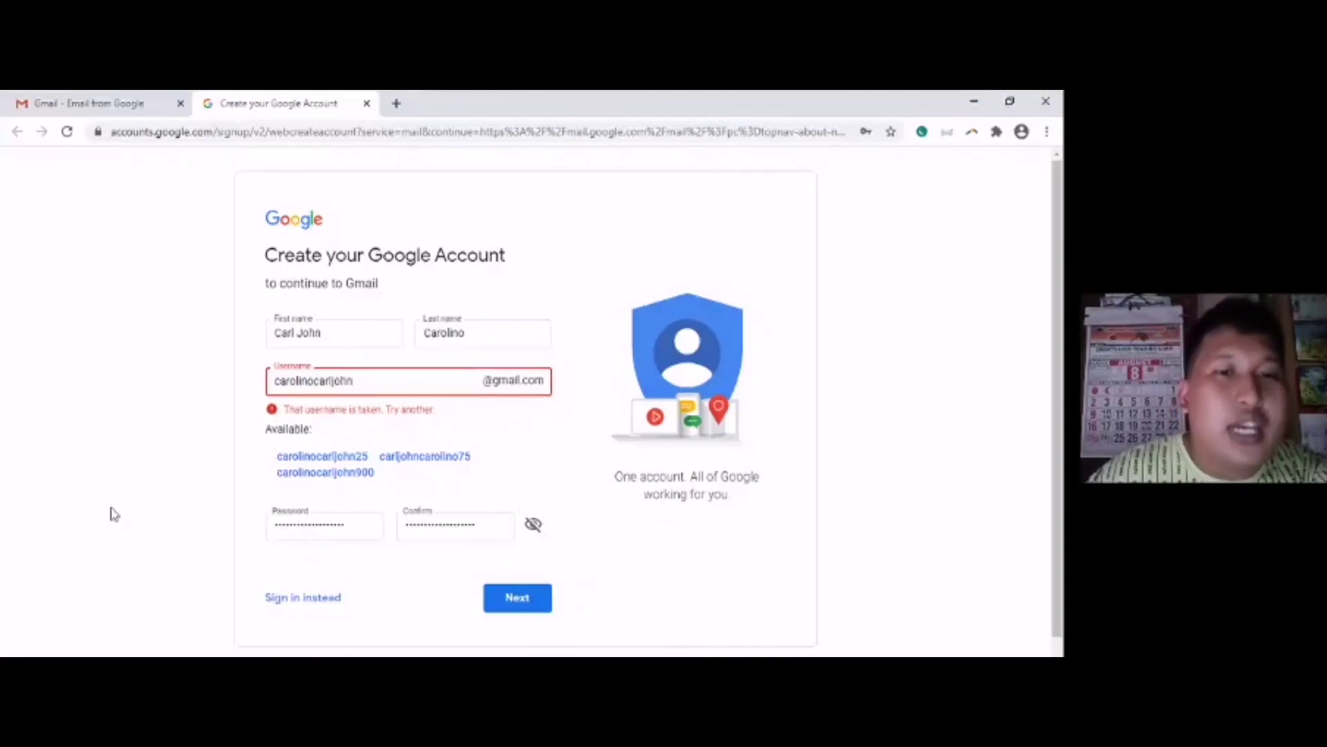
key(BackSpace)
key(BackSpace)
key(BackSpace)
key(BackSpace)
key(BackSpace)
key(BackSpace)
key(BackSpace)
key(BackSpace)
key(BackSpace)
key(BackSpace)
key(BackSpace)
key(BackSpace)
key(BackSpace)
key(BackSpace)
key(BackSpace)
key(BackSpace)
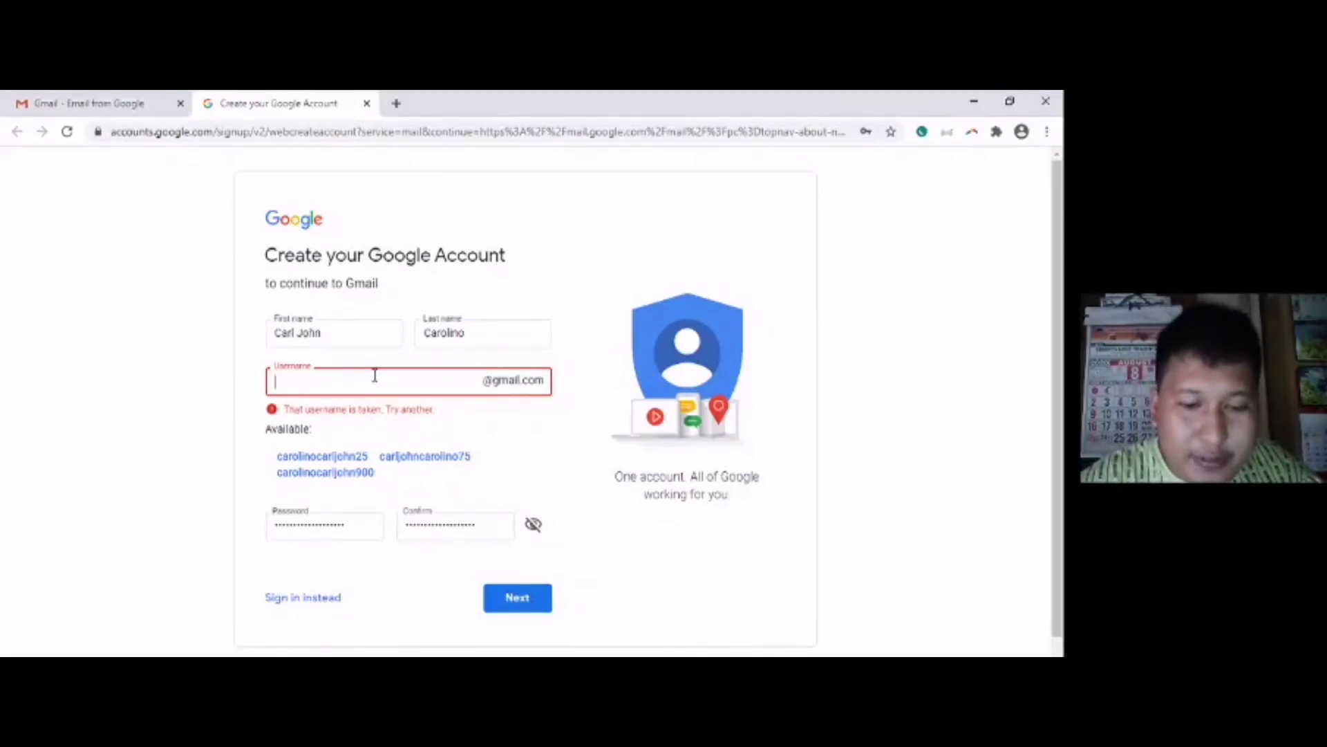
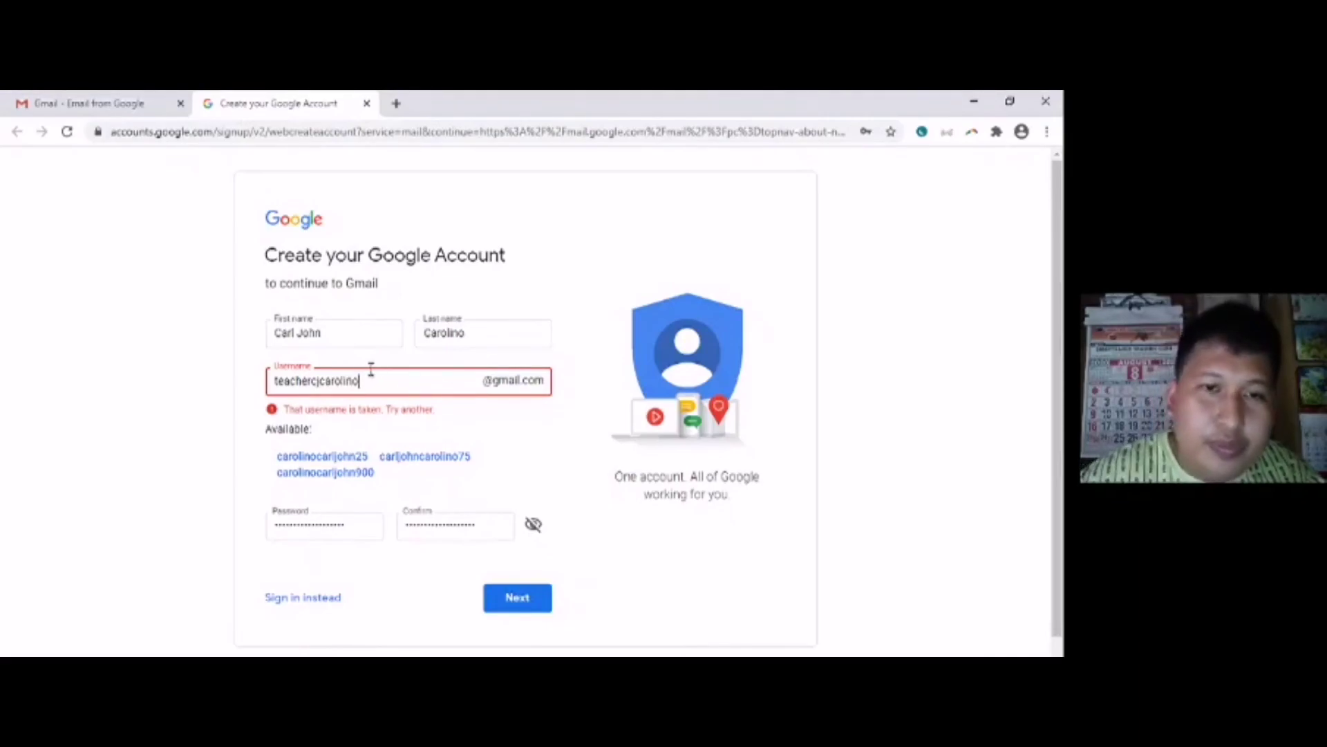
- Enter a different Gmail username and submit it to continue sign-up
click(516, 599)
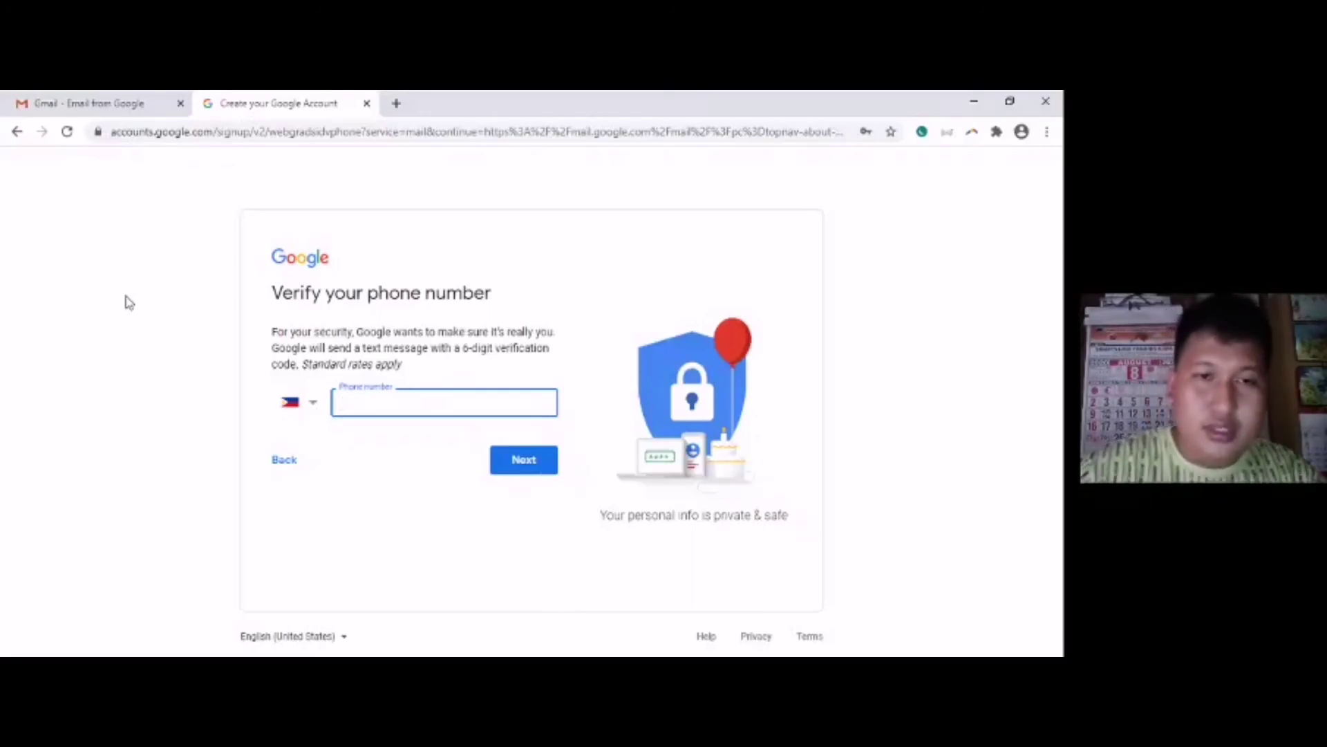
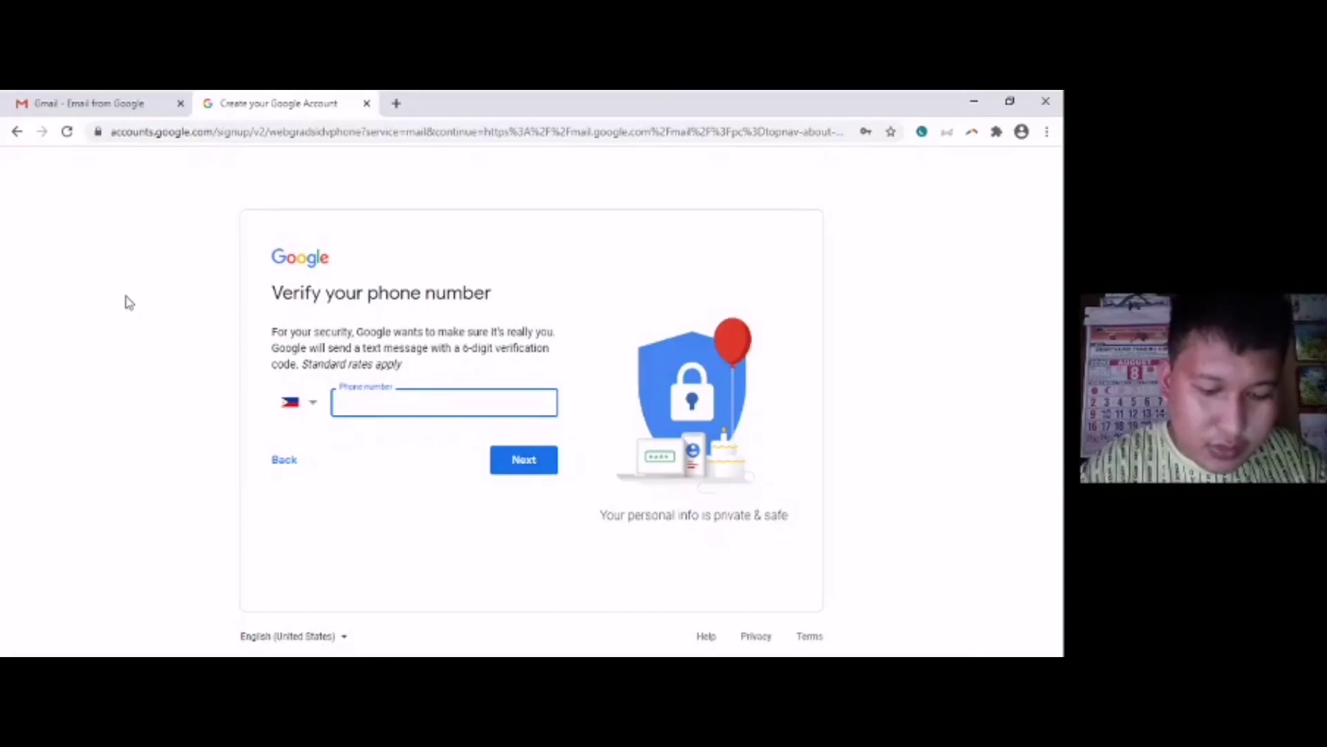
- Enter the mobile phone number for verification, correcting it and re-selecting the field
click(128, 302)
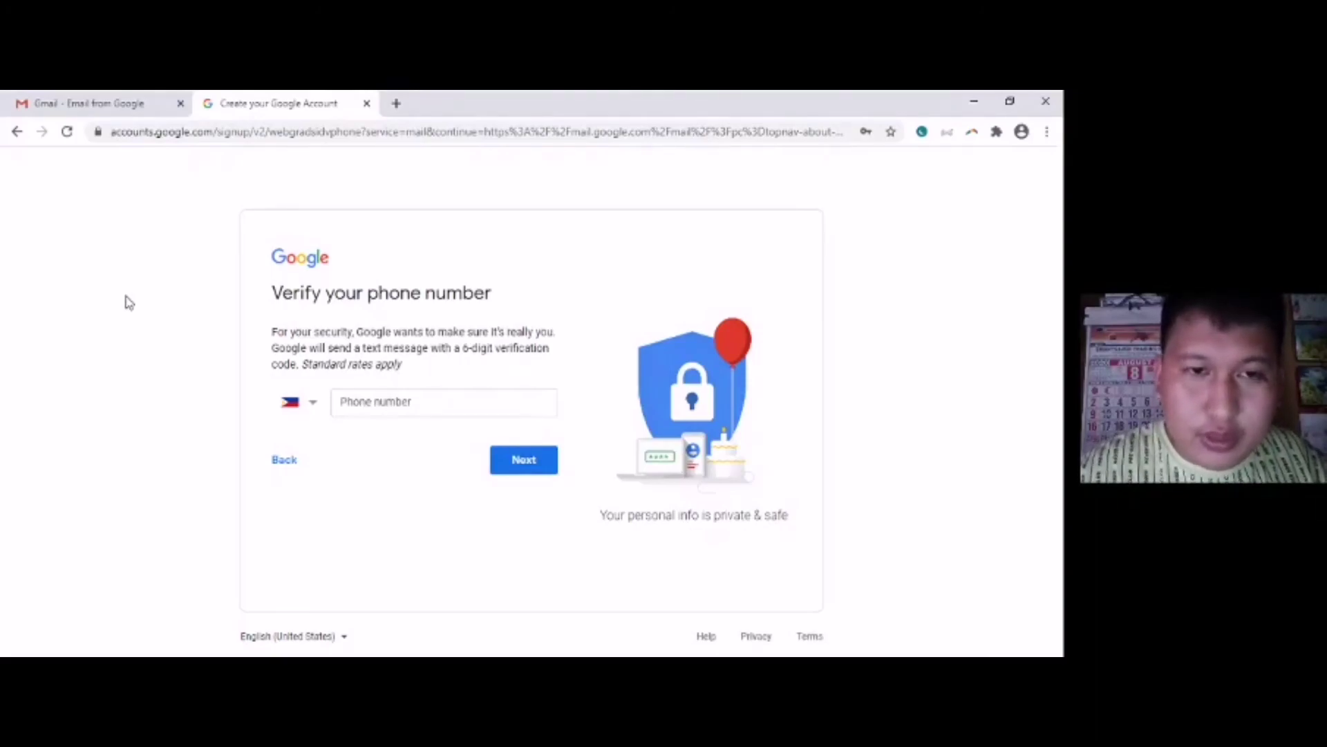
click(370, 399)
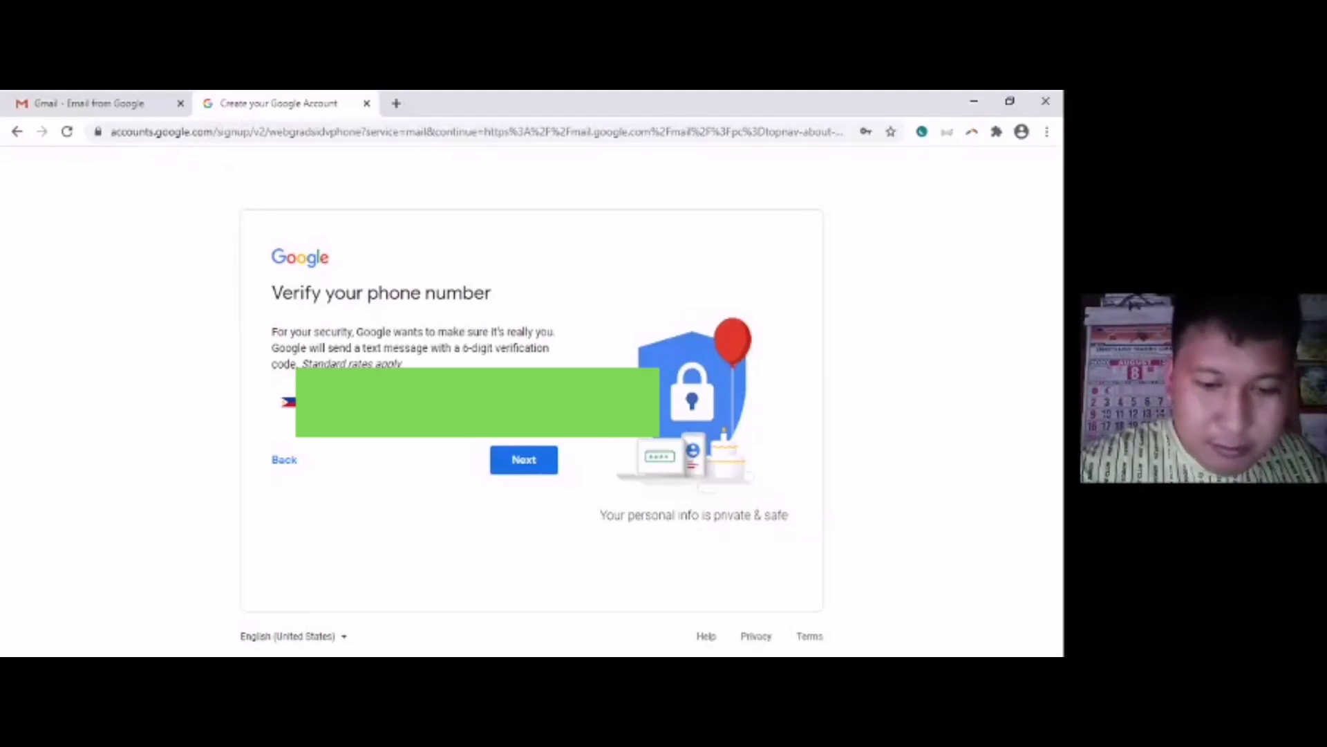
- Request a verification code for the phone number and submit the received code
click(507, 462)
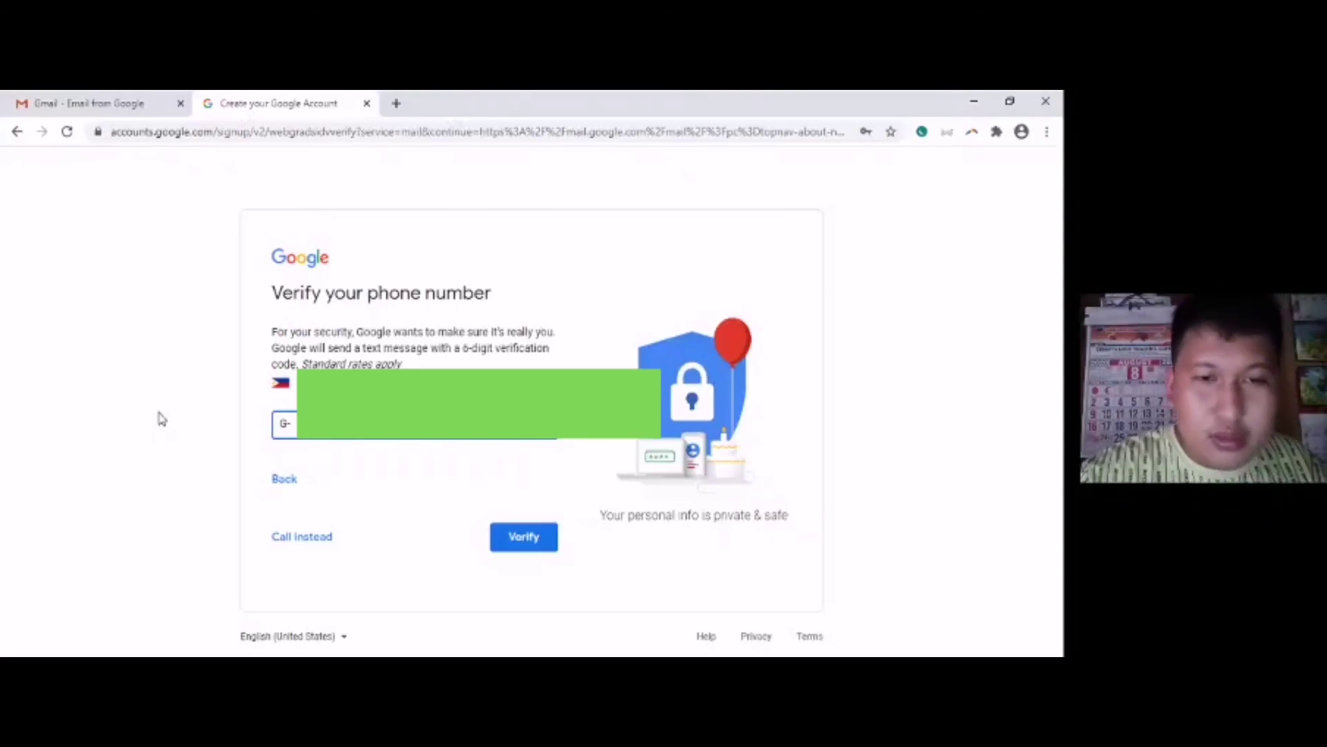
click(523, 536)
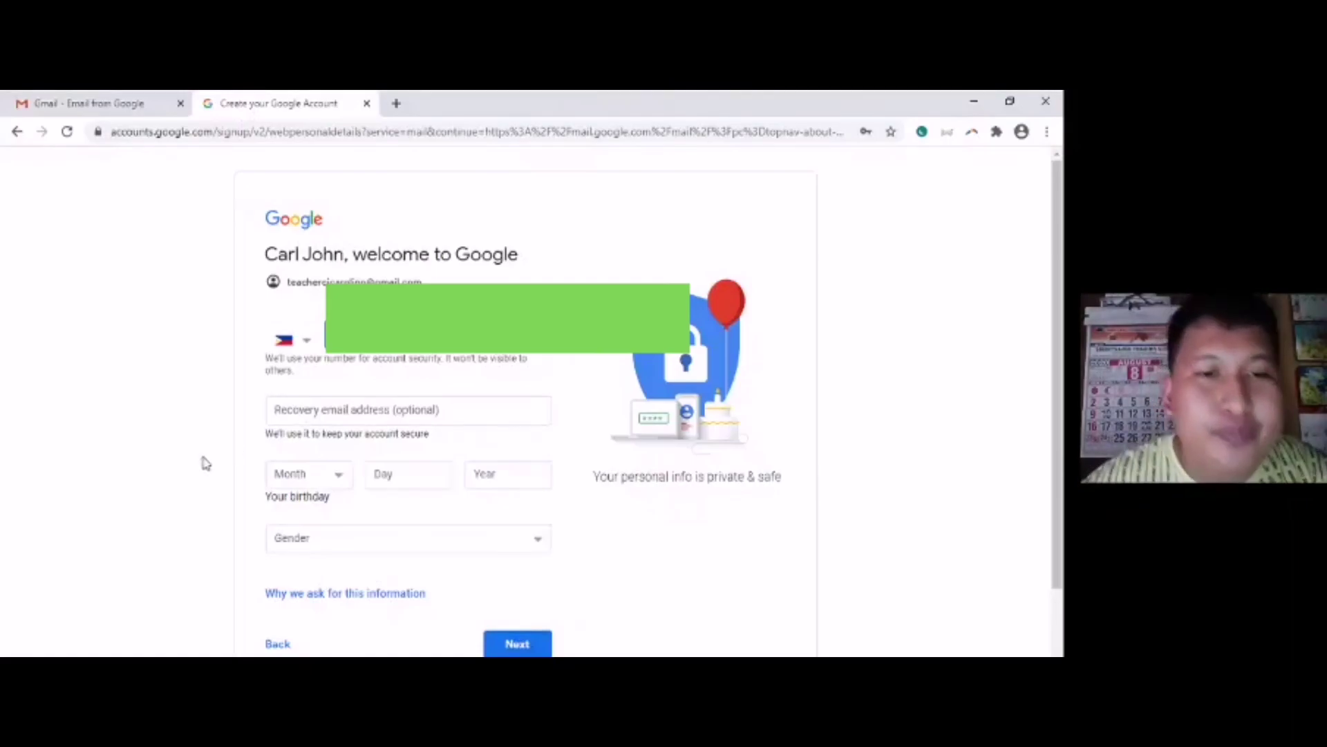
- Fill in the birth month, day and year, set gender to Male, and submit
click(309, 473)
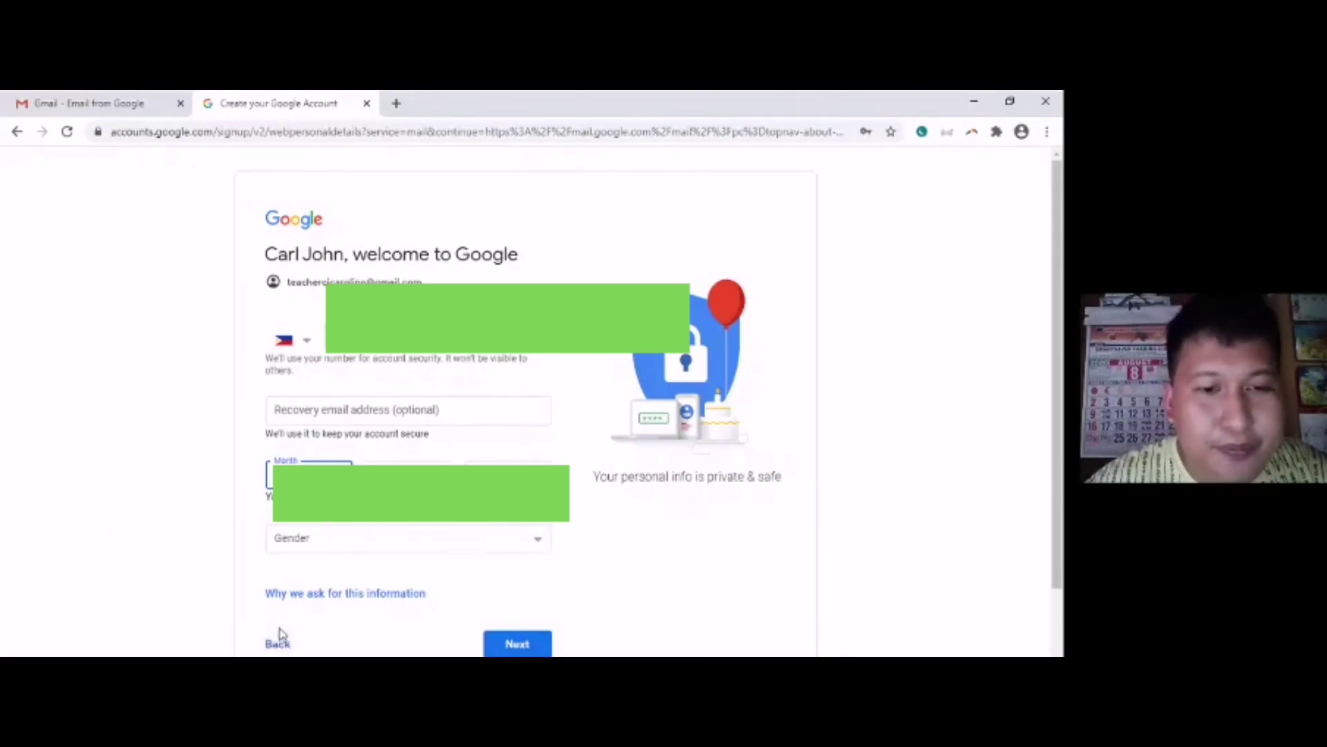
key(Tab)
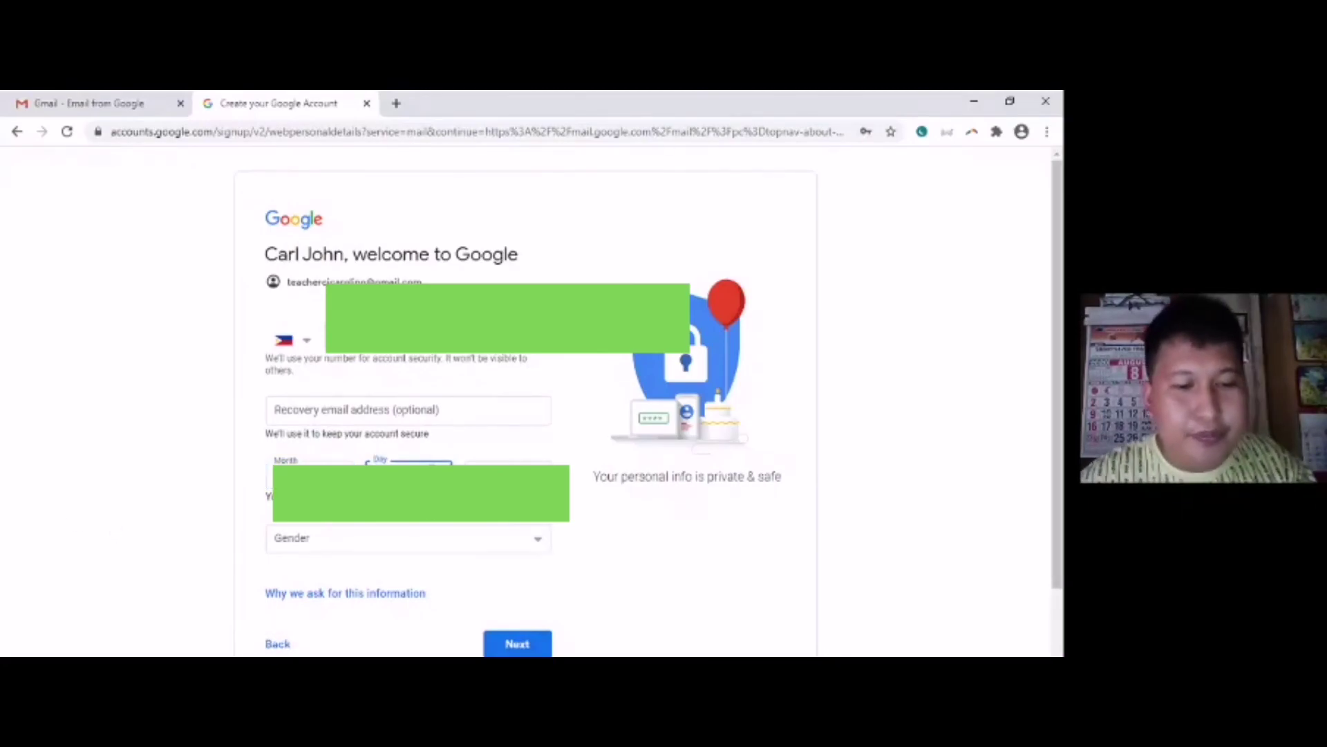
key(Tab)
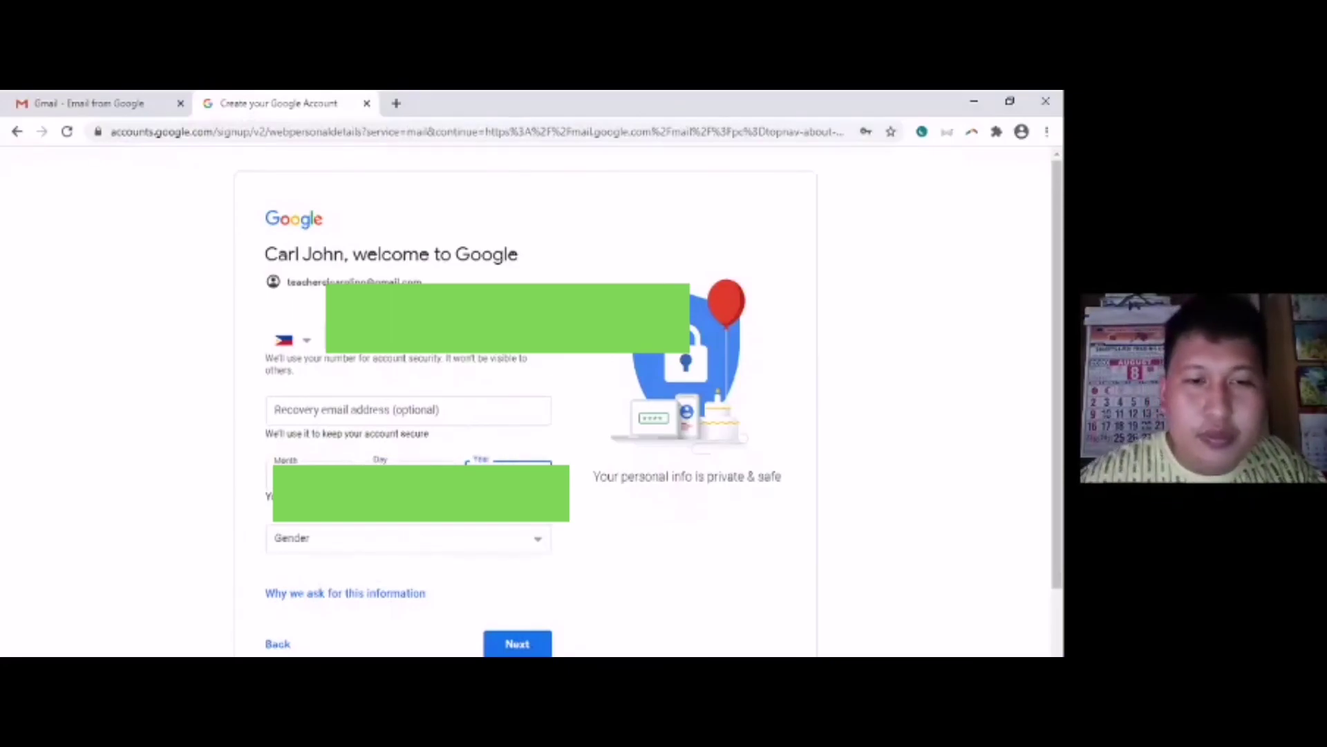
click(466, 545)
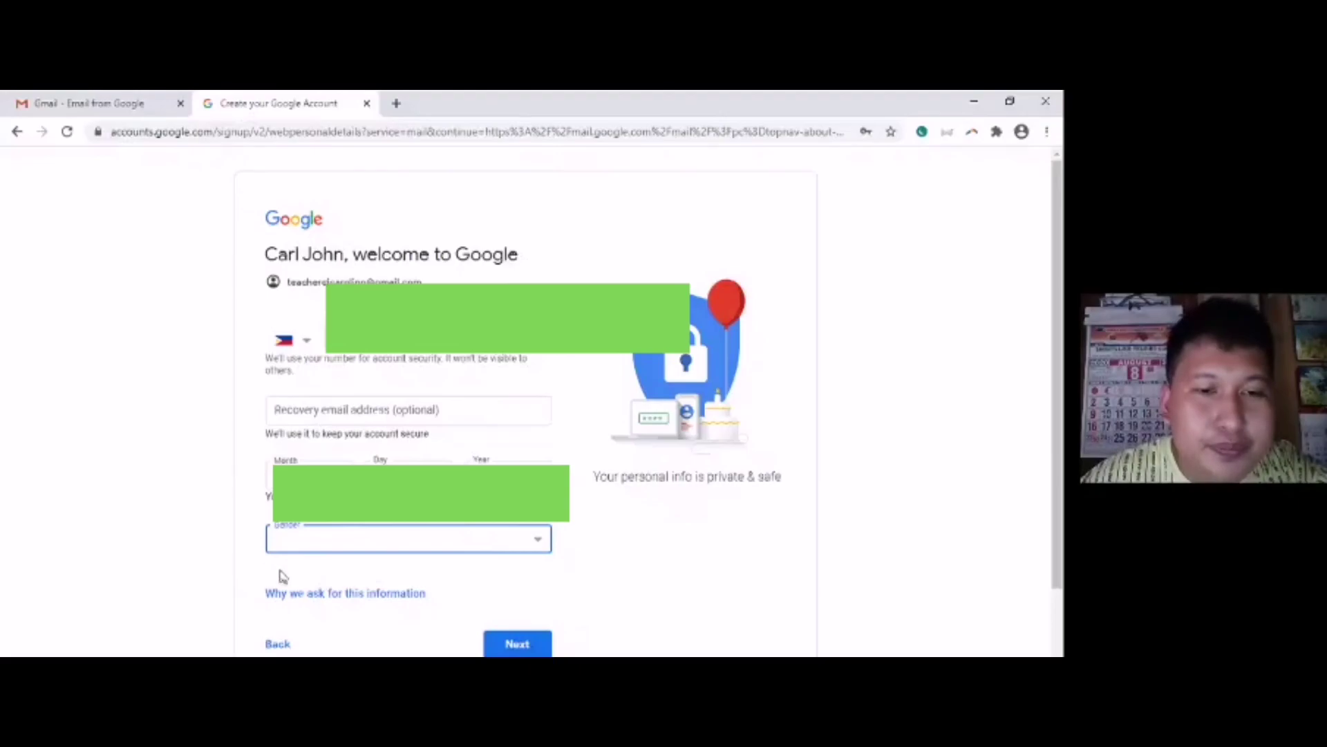
key(m)
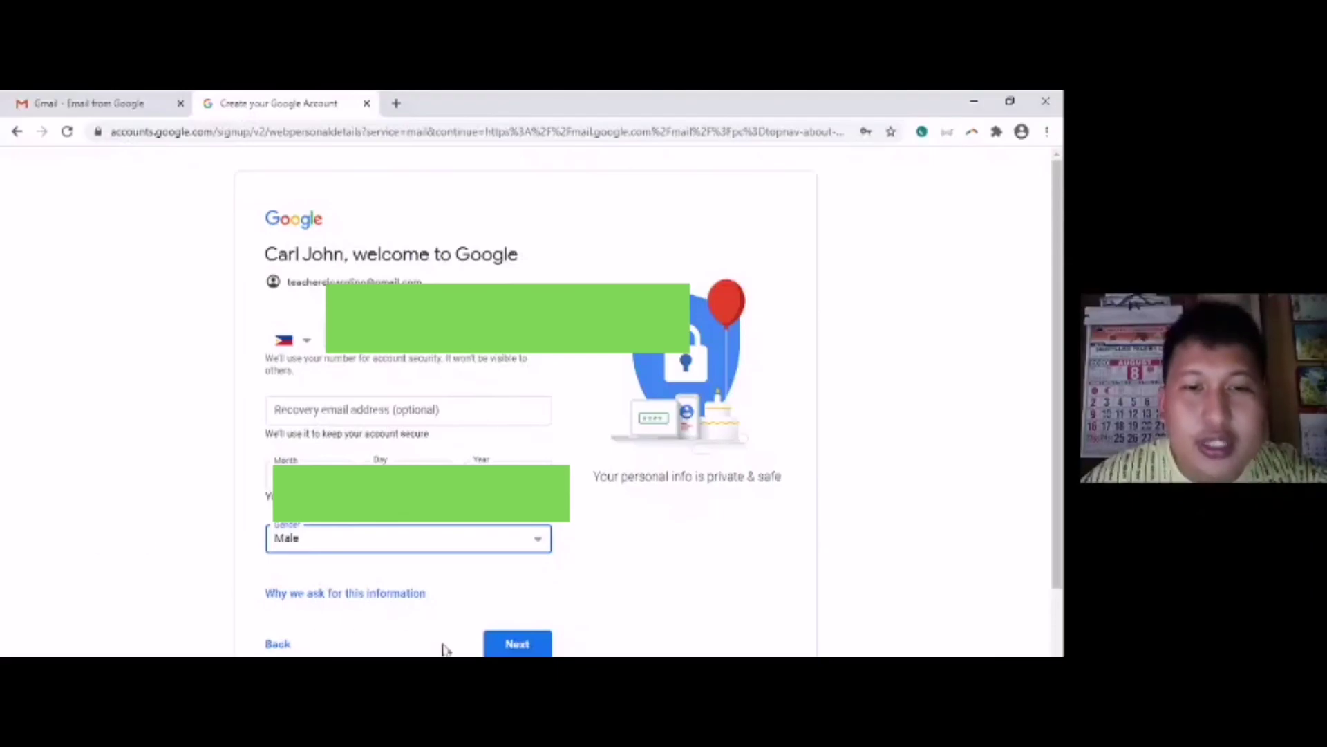
click(530, 647)
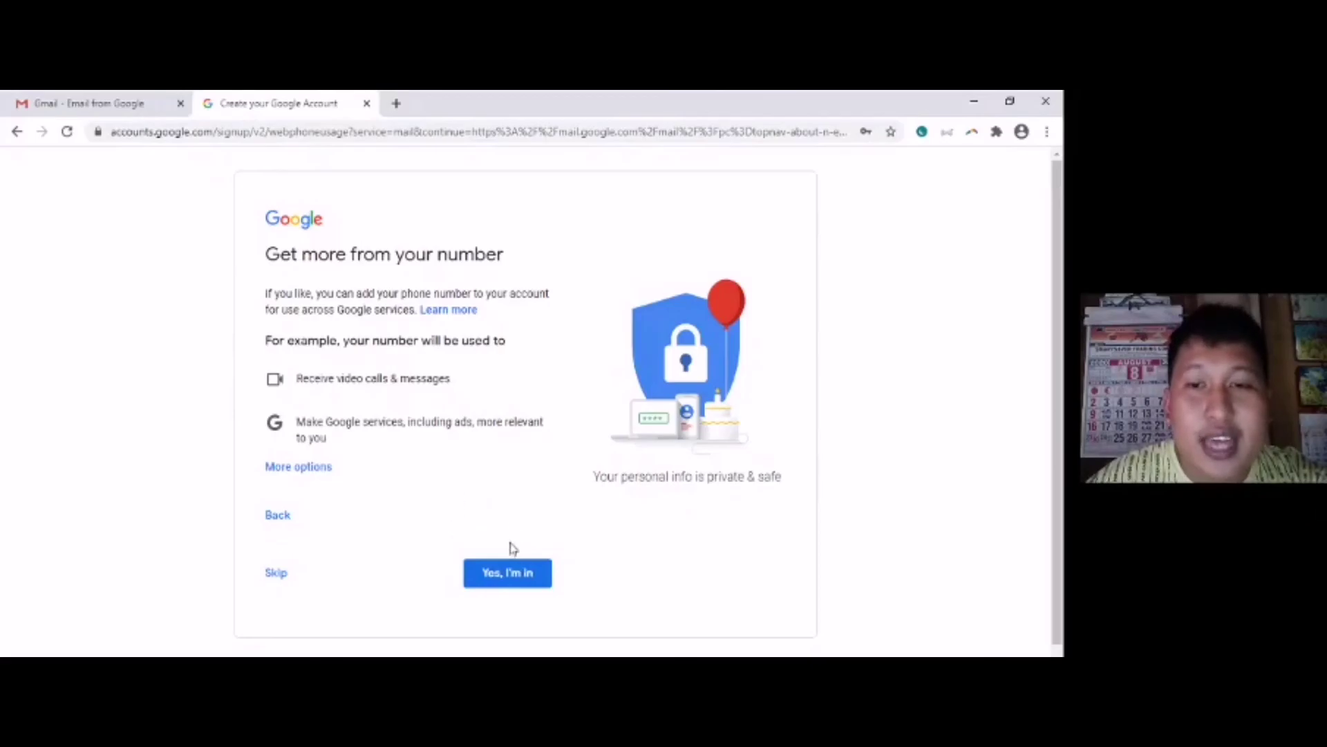
- Choose 'Yes, I'm in' for the phone number, then review MORE OPTIONS and agree to the Privacy and Terms
click(508, 576)
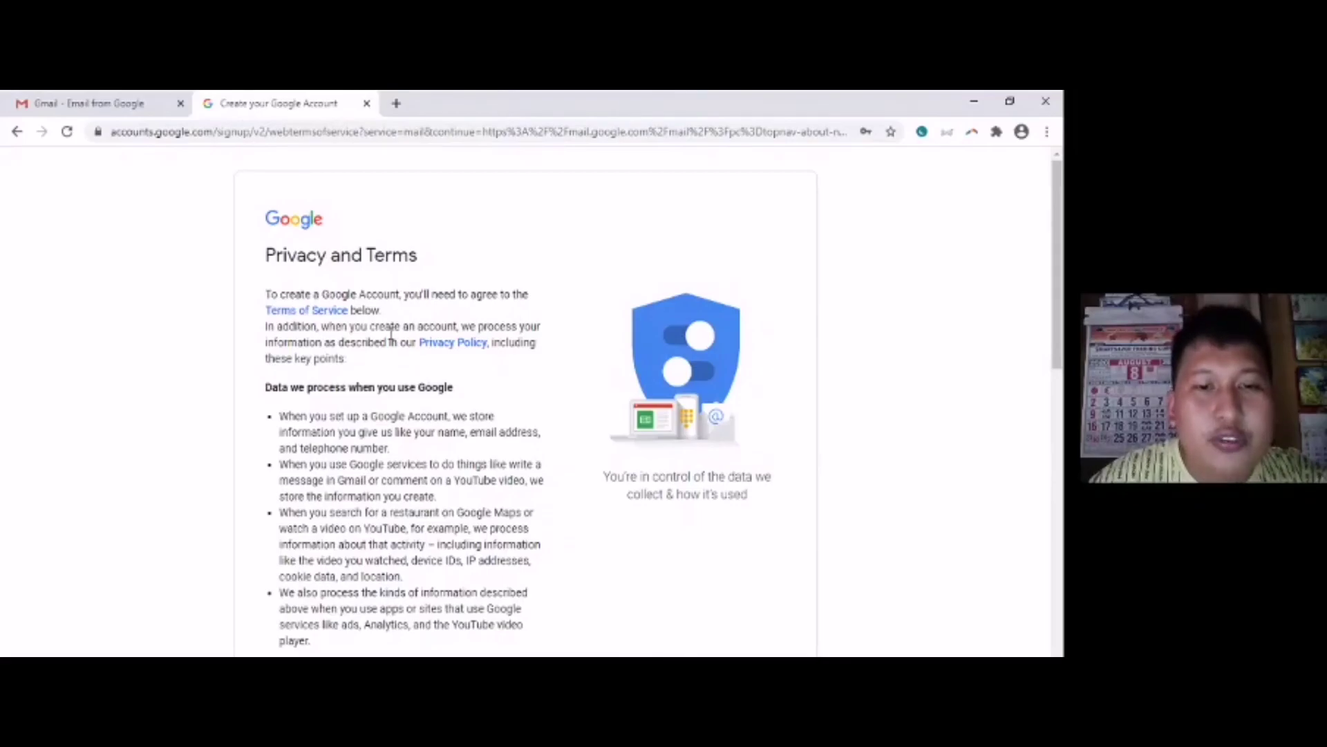
scroll(388, 336, down, 5)
scroll(386, 345, down, 5)
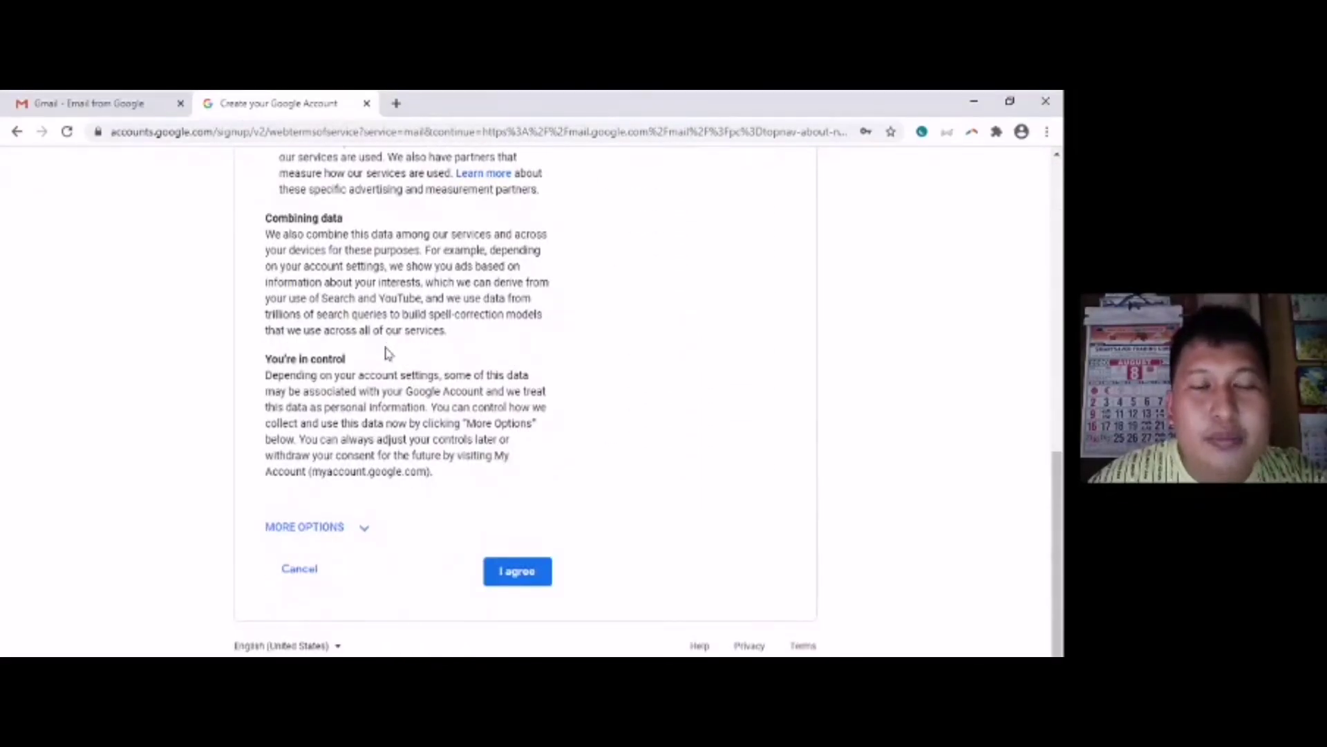
click(363, 529)
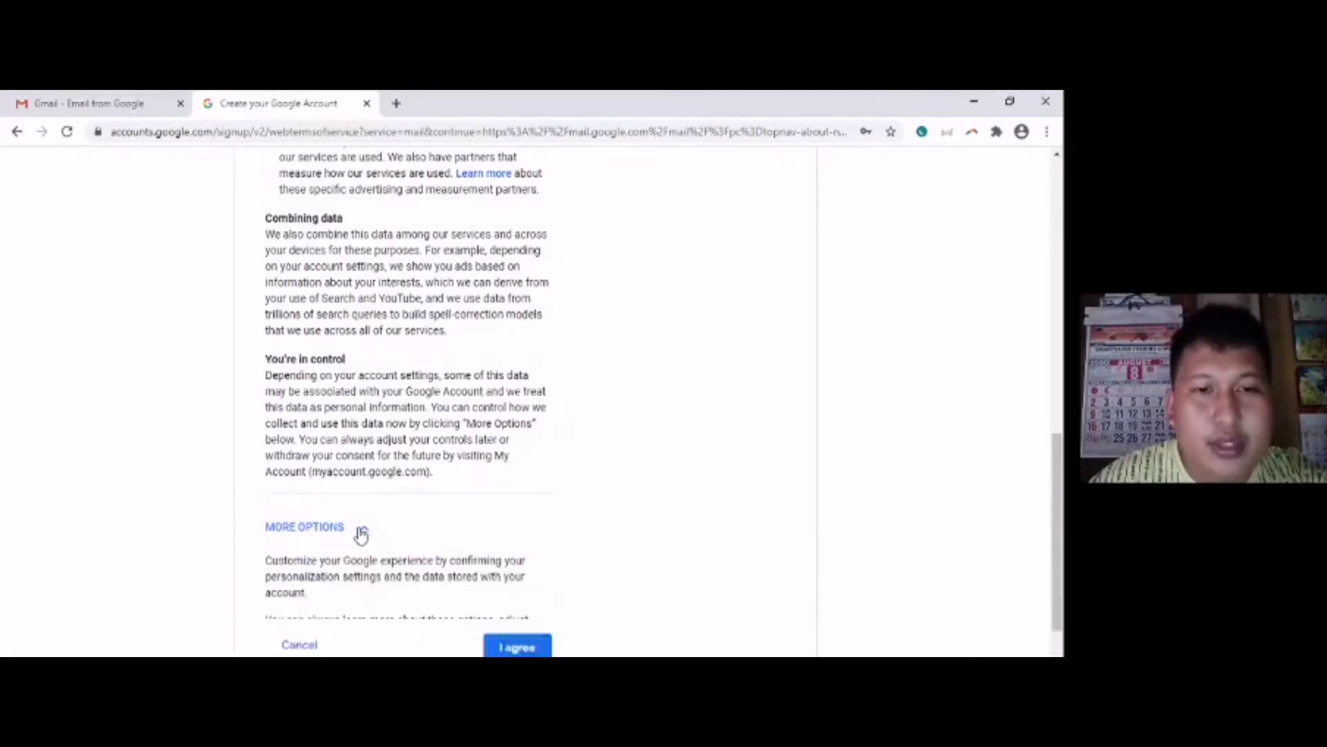
scroll(445, 476, down, 10)
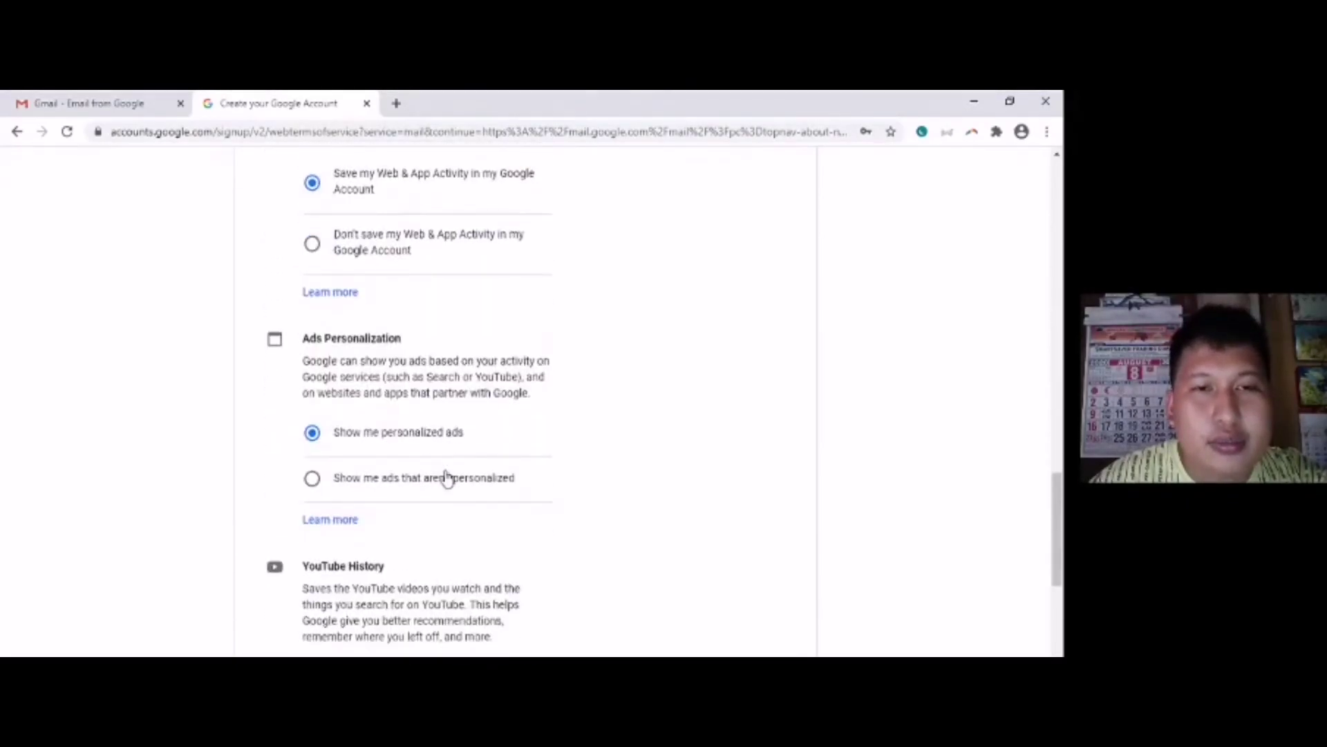
scroll(445, 476, down, 5)
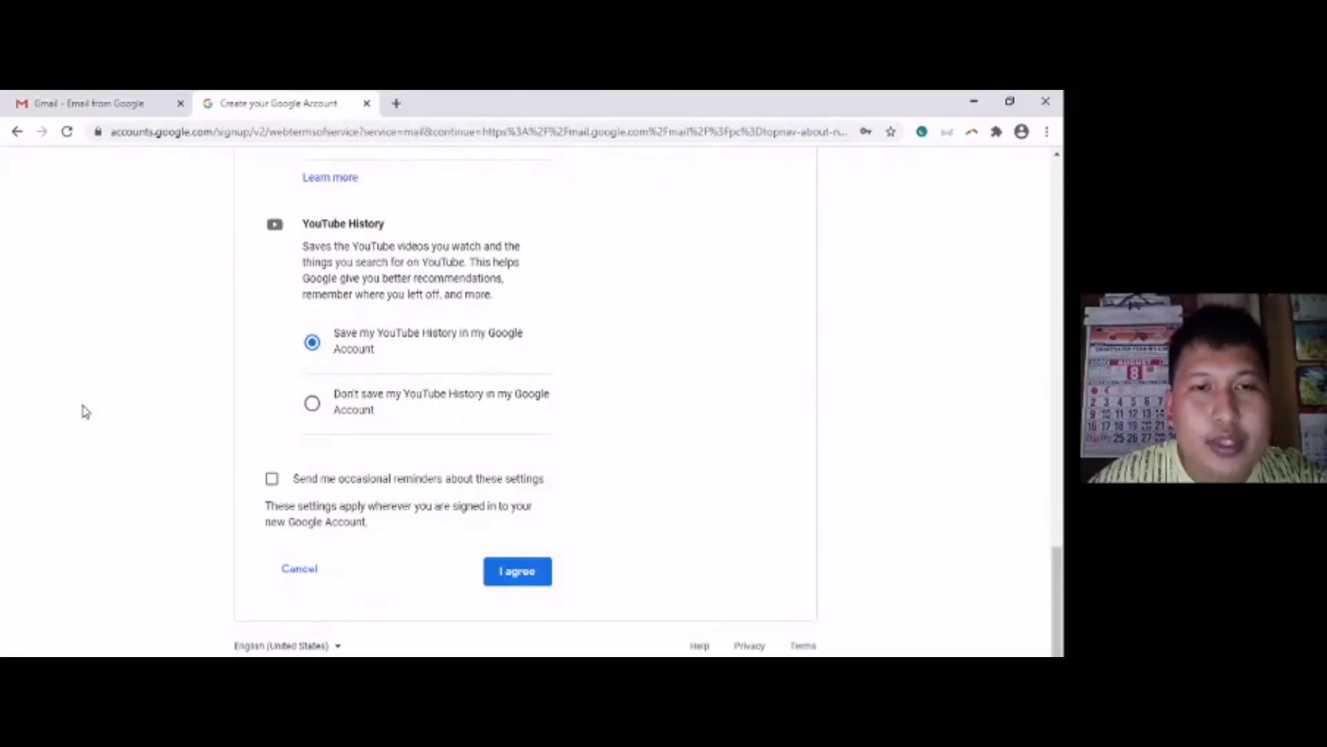
scroll(85, 411, up, 12)
scroll(84, 408, down, 8)
scroll(84, 408, up, 18)
scroll(84, 408, down, 15)
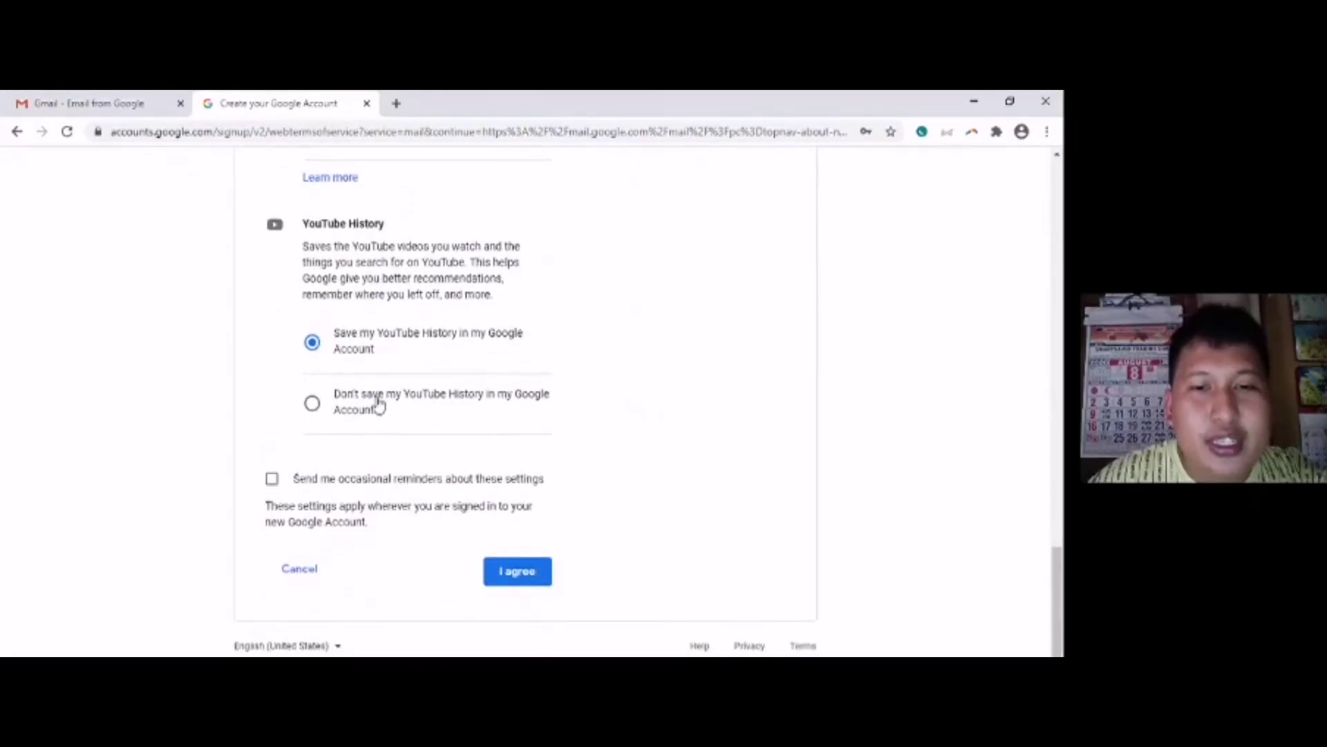
click(527, 575)
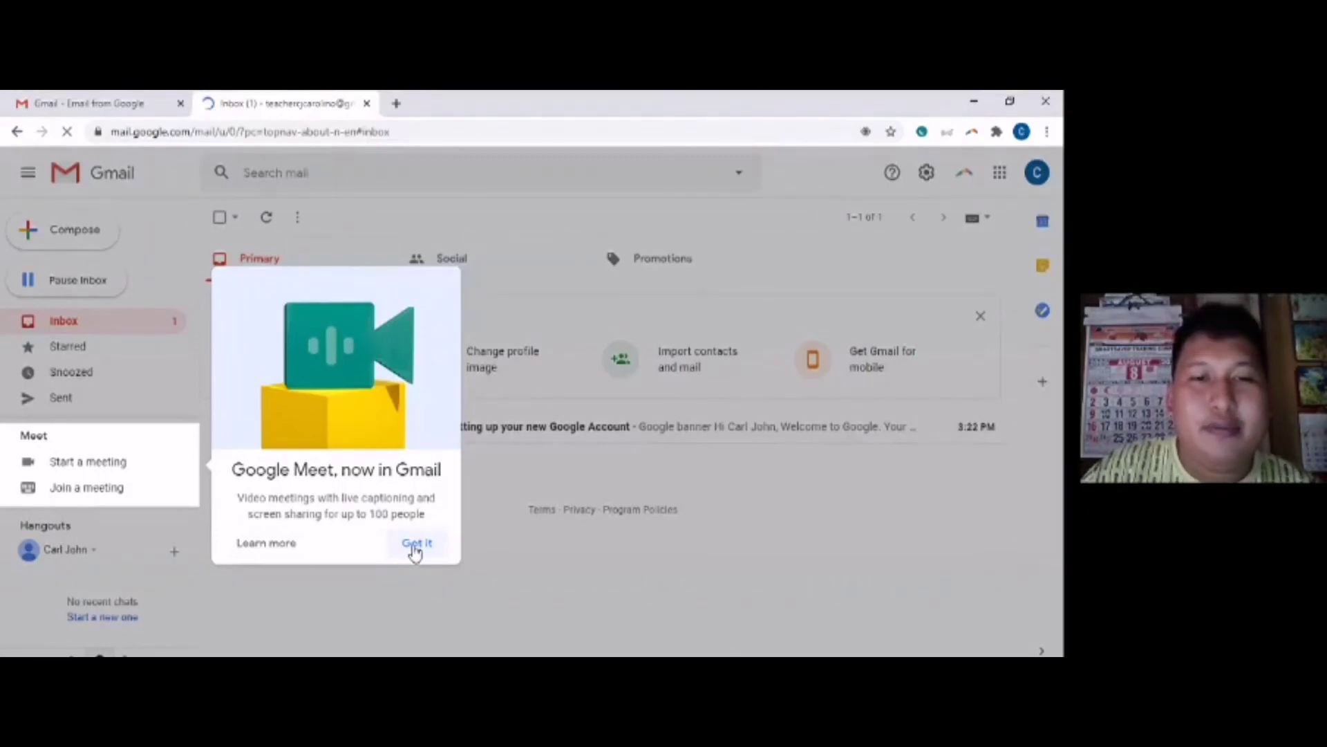
- Dismiss the 'Google Meet, now in Gmail' announcement with Got it
click(416, 544)
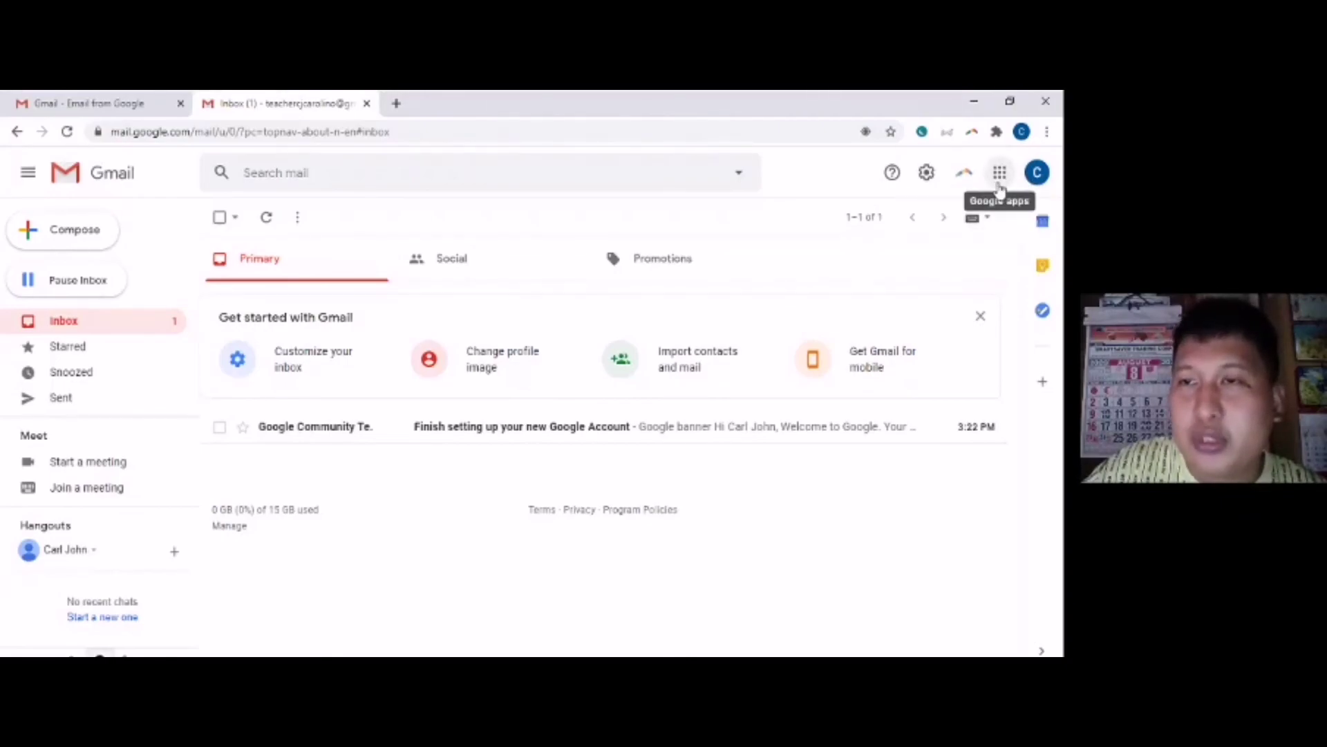
click(999, 174)
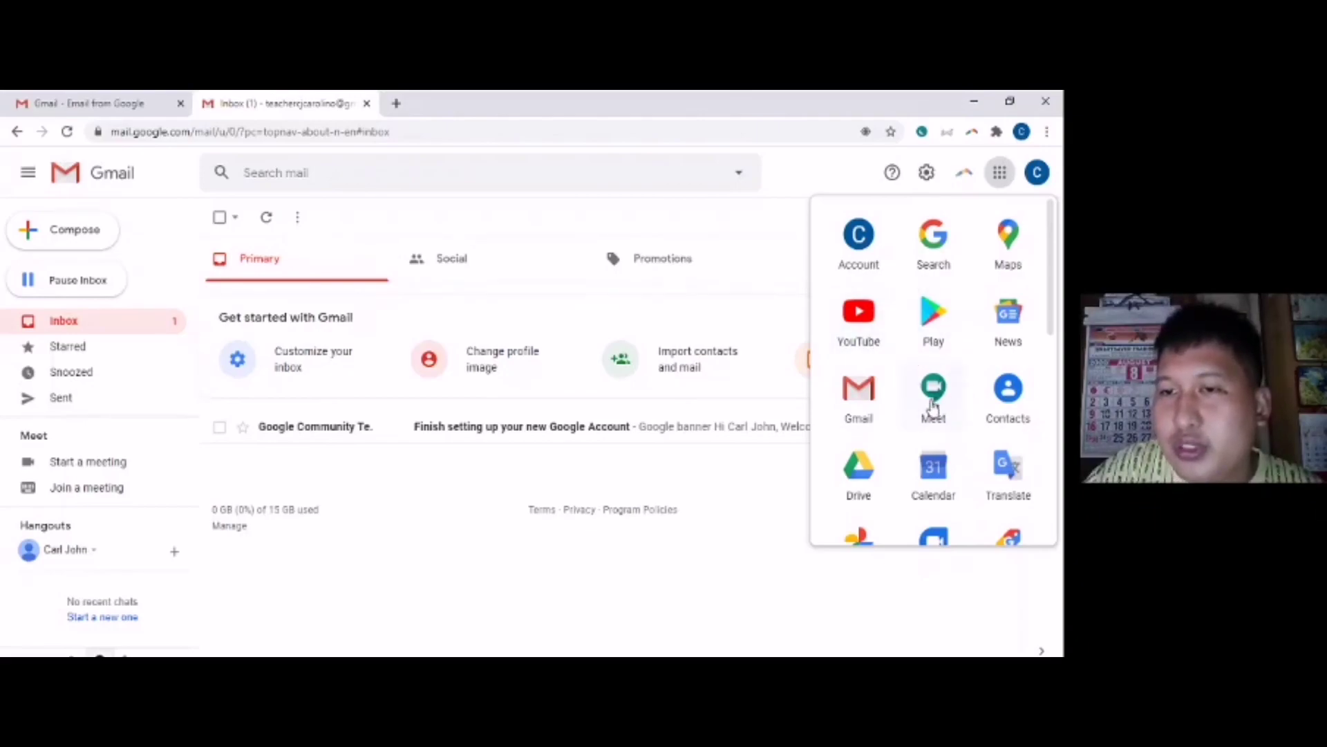
scroll(932, 408, down, 2)
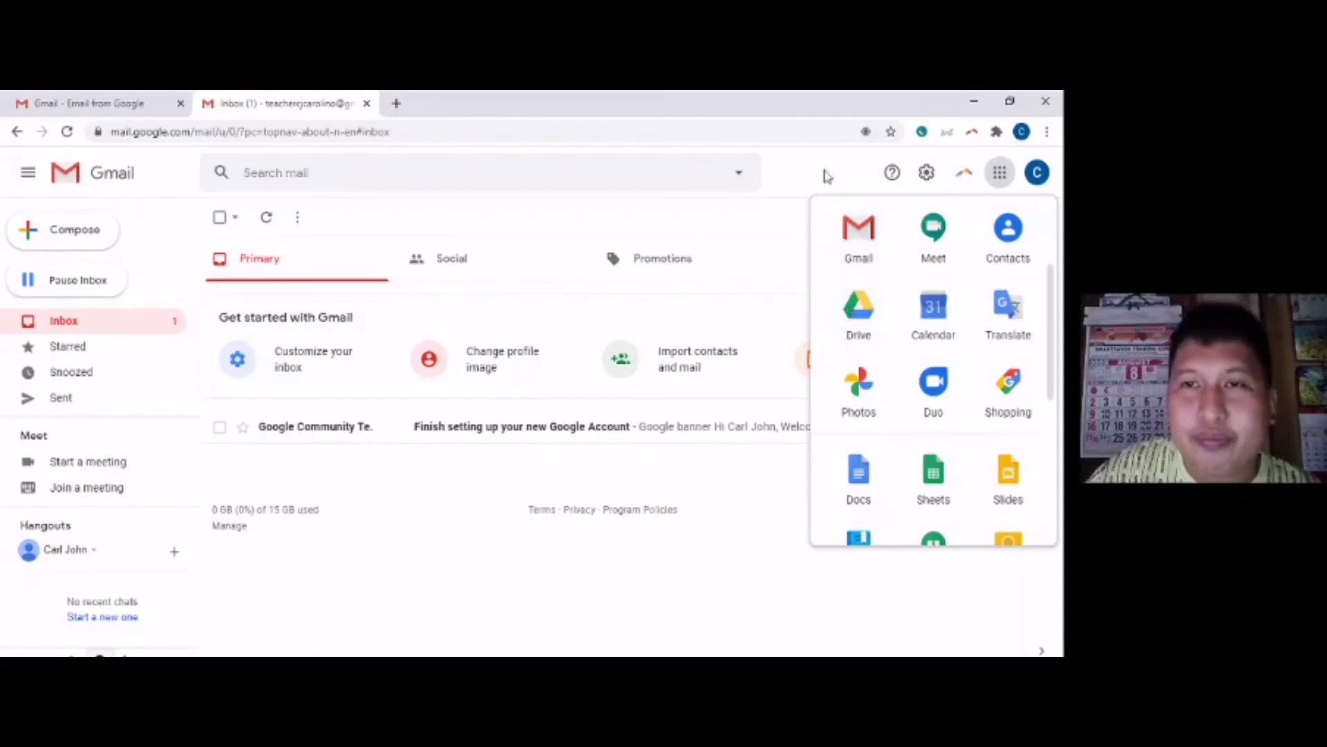
click(825, 176)
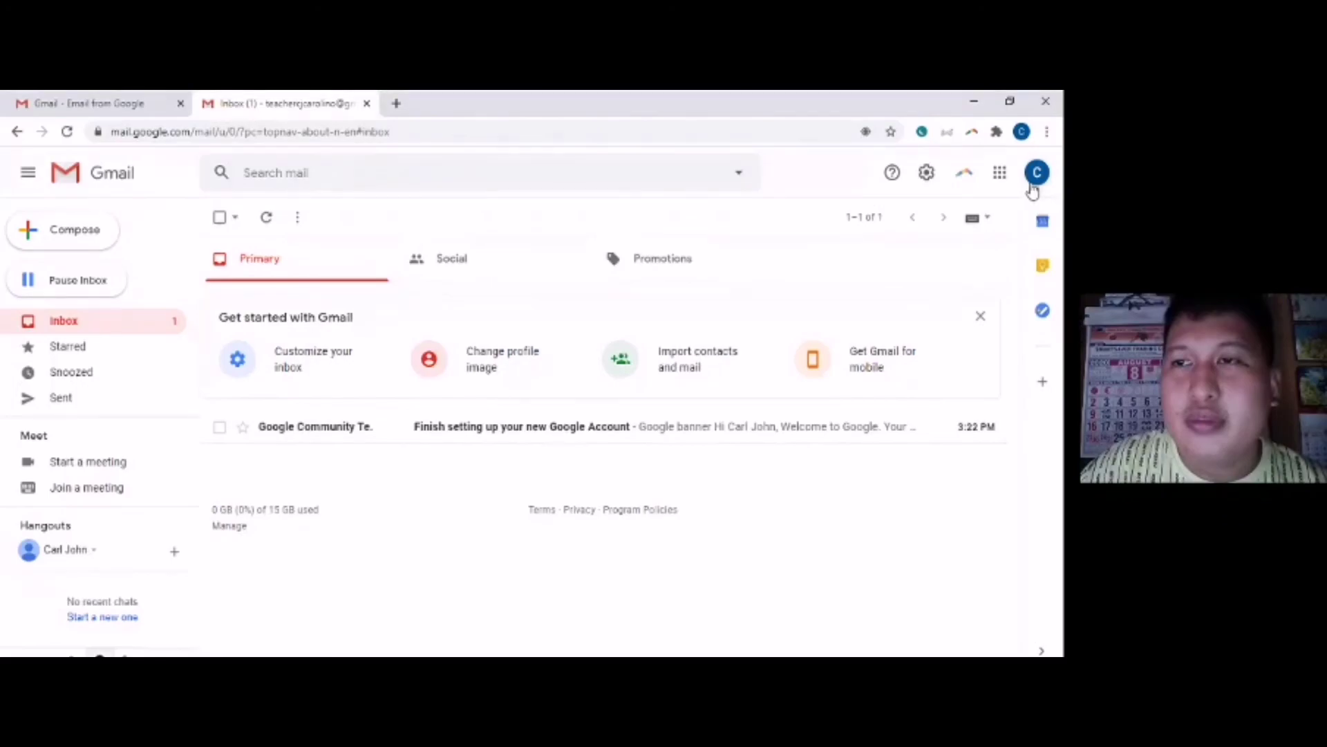
- Sign out of the new Gmail account from the profile avatar's account panel
click(1034, 181)
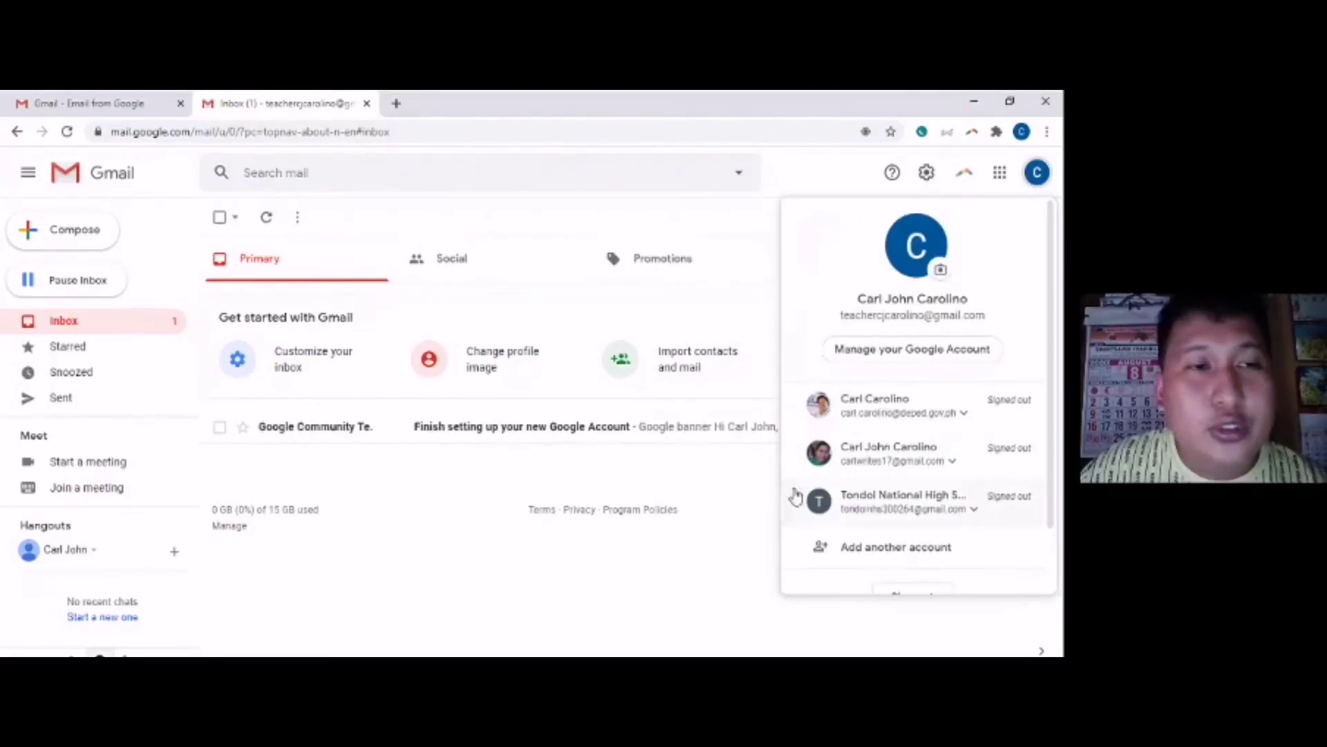
scroll(848, 526, down, 1)
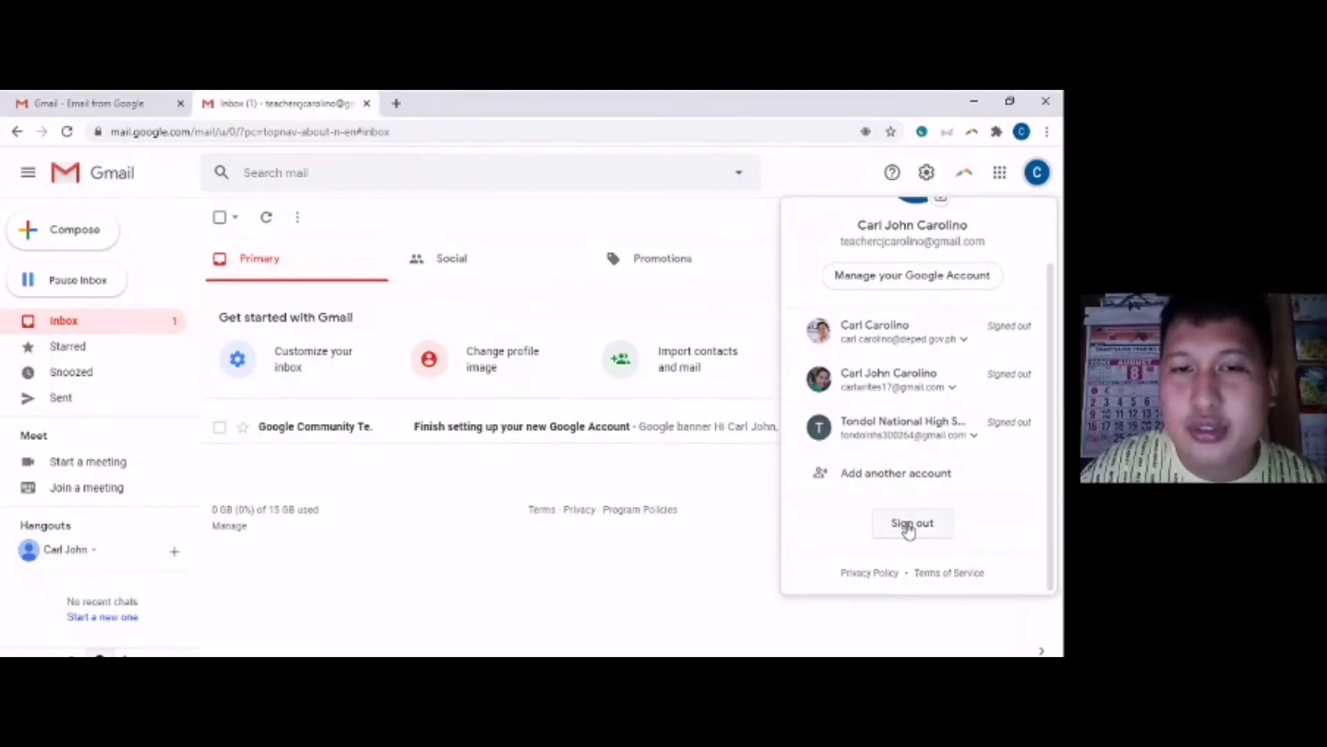
click(909, 528)
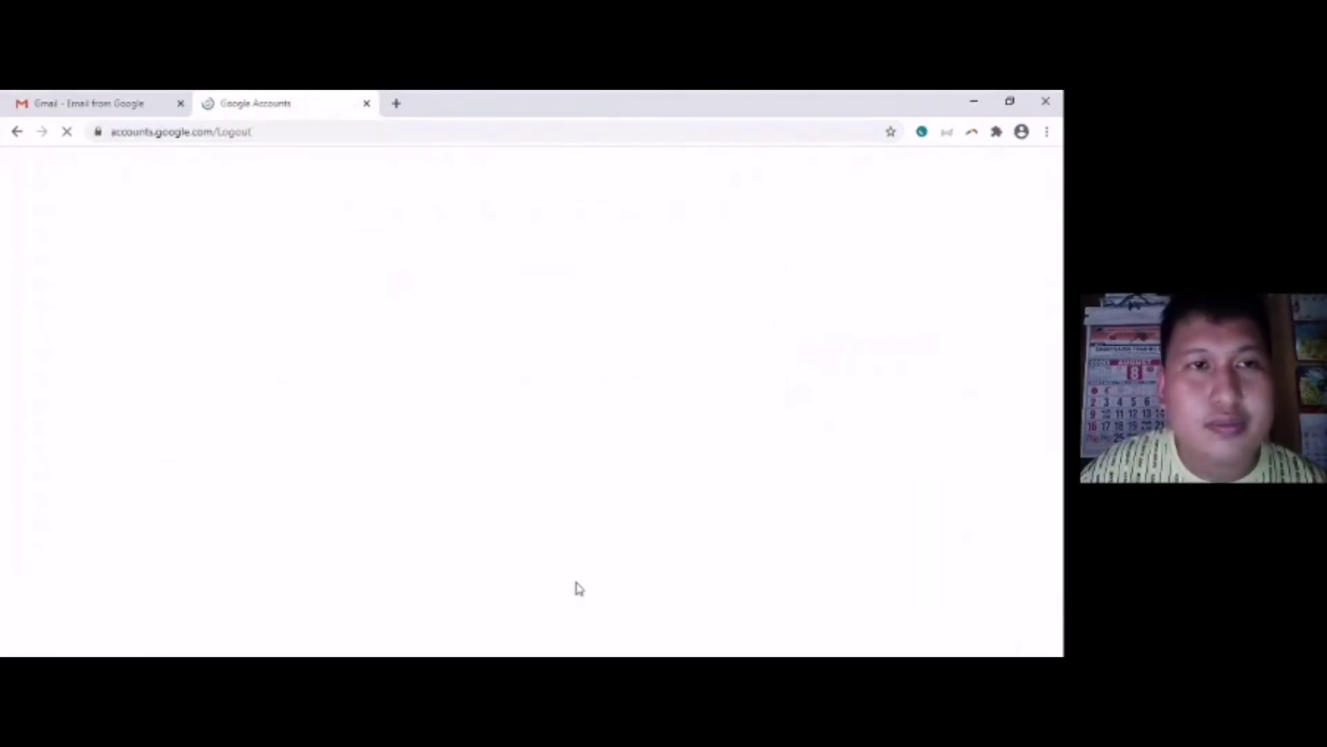